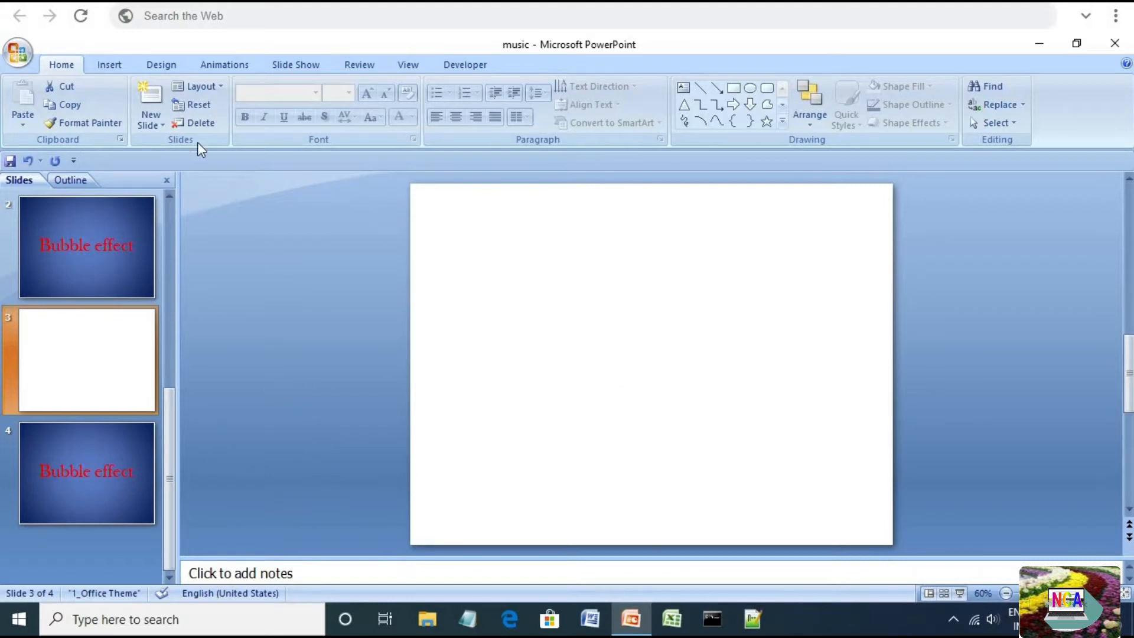
# Apply a blue gradient background style to slide 3
pyautogui.click(151, 67)
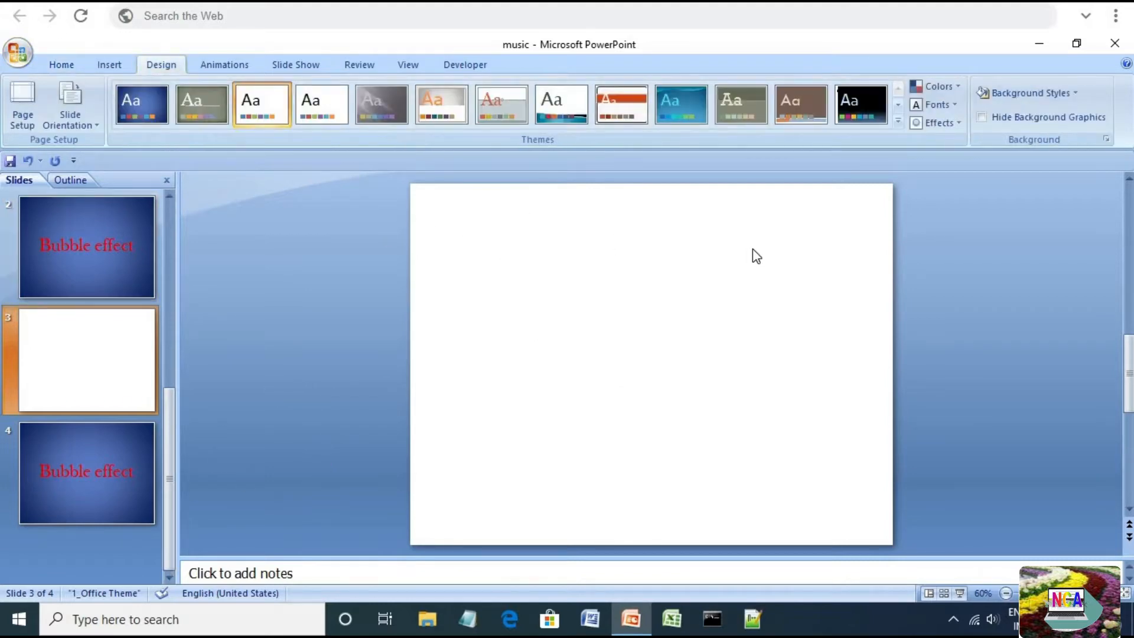
pyautogui.click(1070, 93)
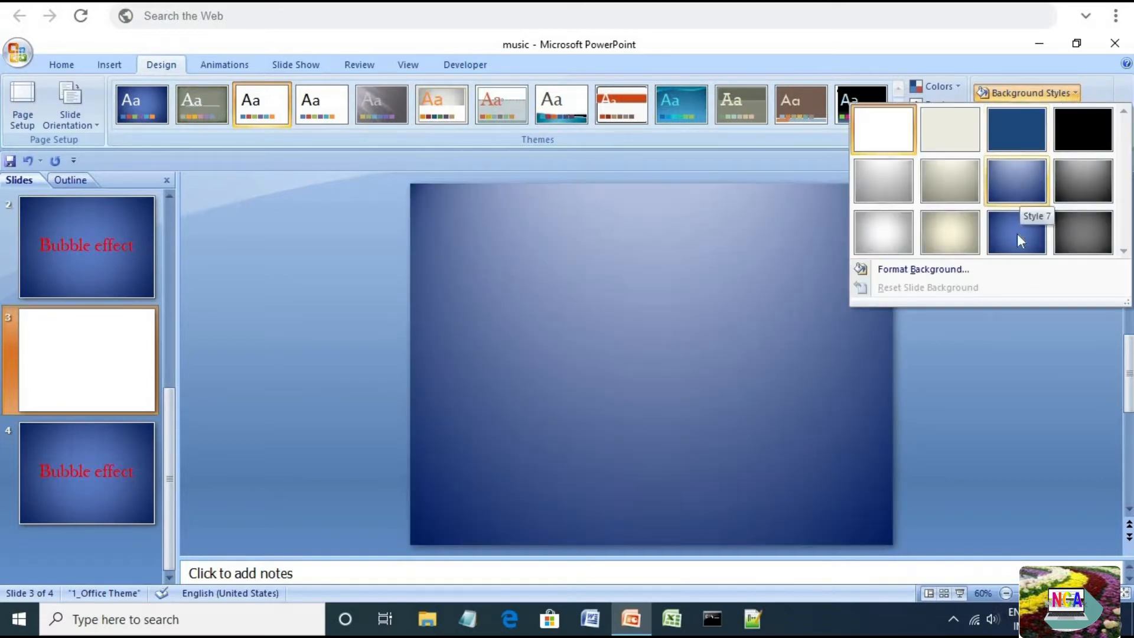
pyautogui.click(1015, 239)
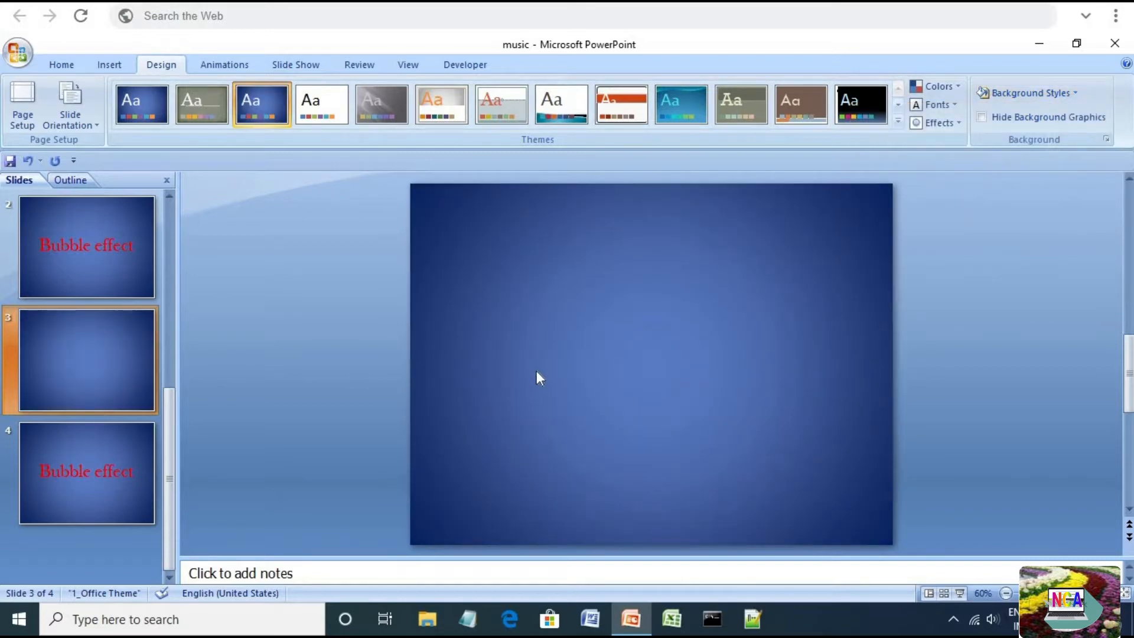
# Draw an oval about 7.14 cm tall and 6.31 cm wide in the middle of the slide
pyautogui.click(59, 64)
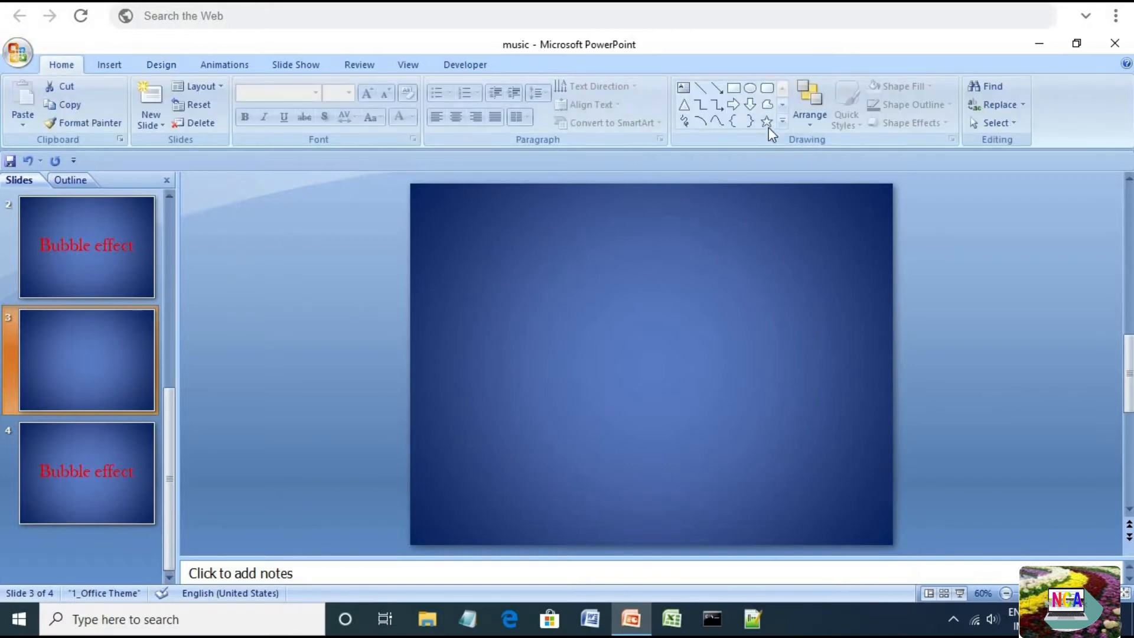
pyautogui.click(786, 123)
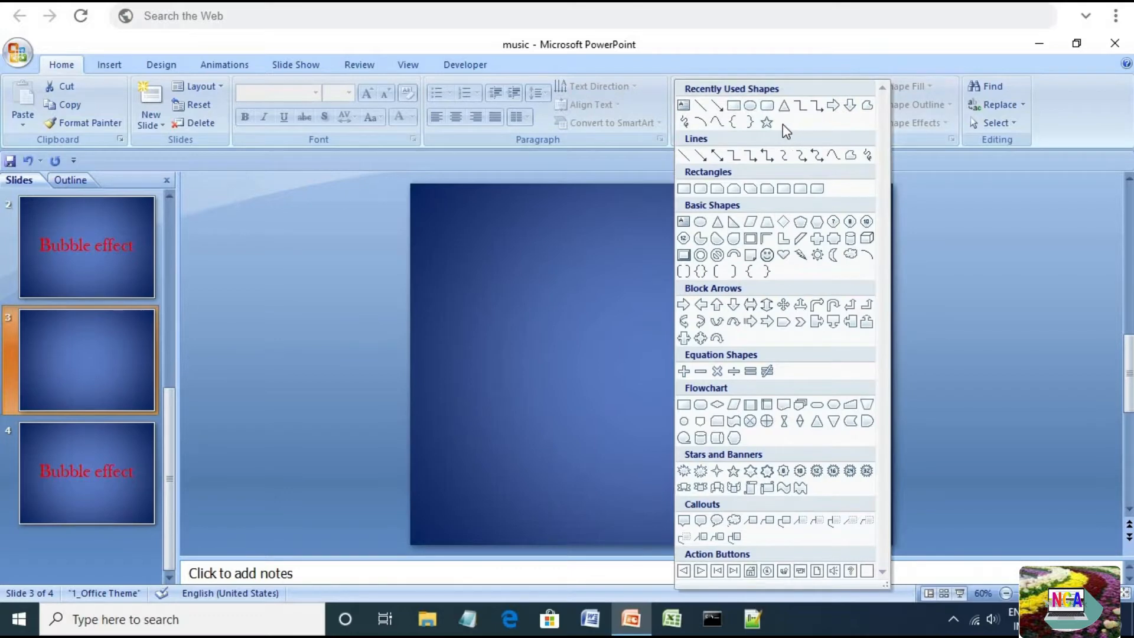
pyautogui.click(750, 105)
pyautogui.moveTo(552, 288); pyautogui.dragTo(672, 423)
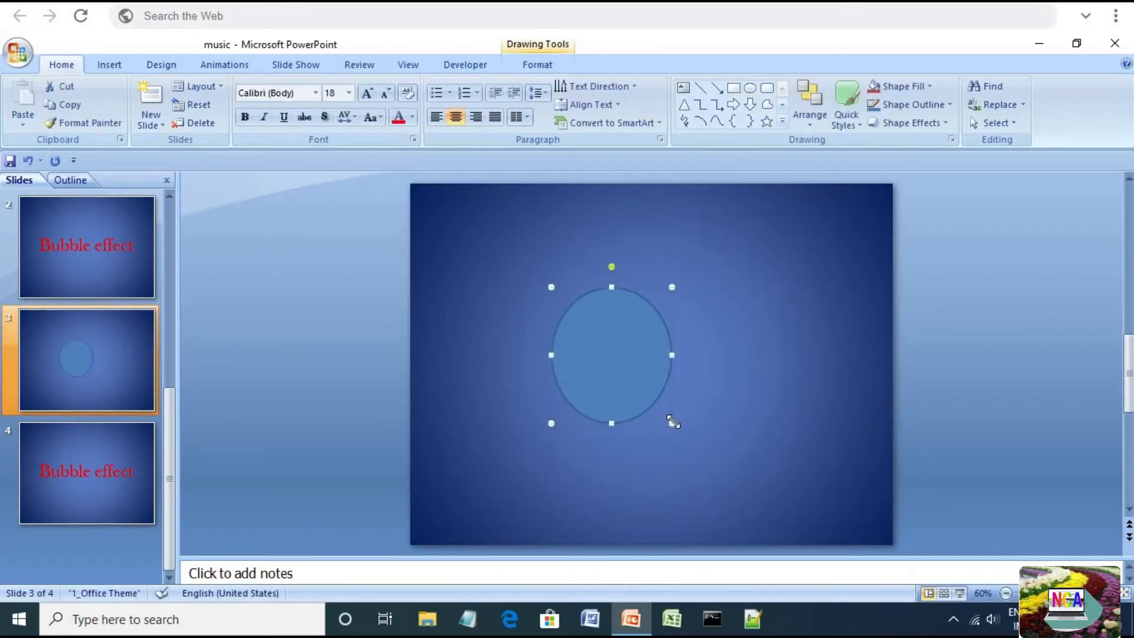
# Remove the outline from the oval
pyautogui.click(533, 64)
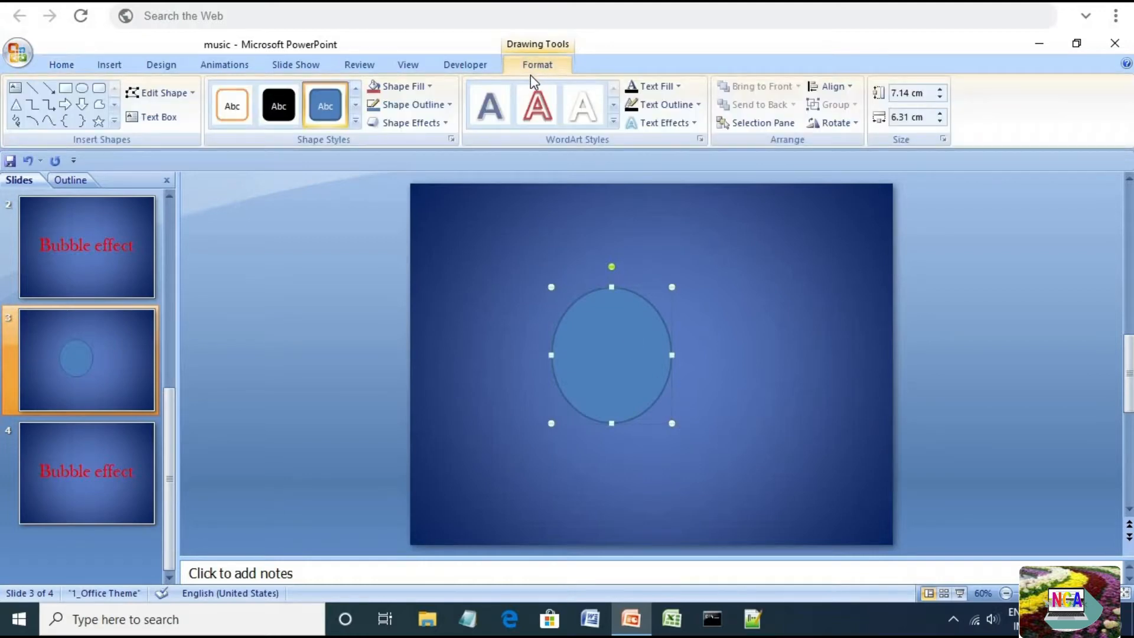
pyautogui.click(431, 105)
pyautogui.click(396, 279)
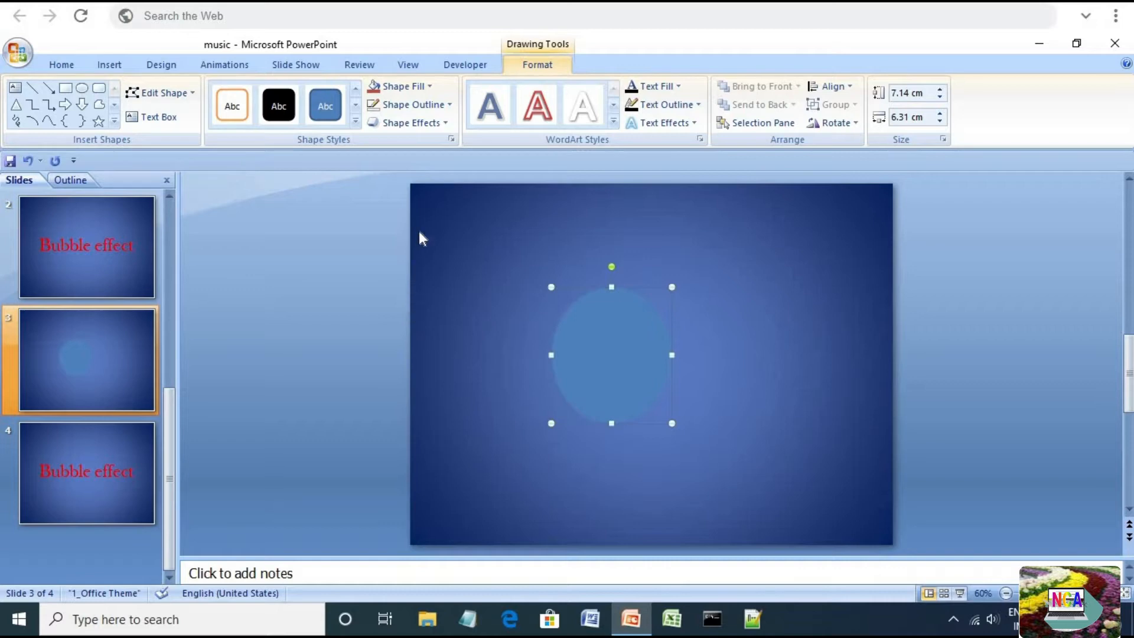
# Open the oval's full gradient fill settings, choose Gradient fill and set its type to Radial
pyautogui.click(428, 87)
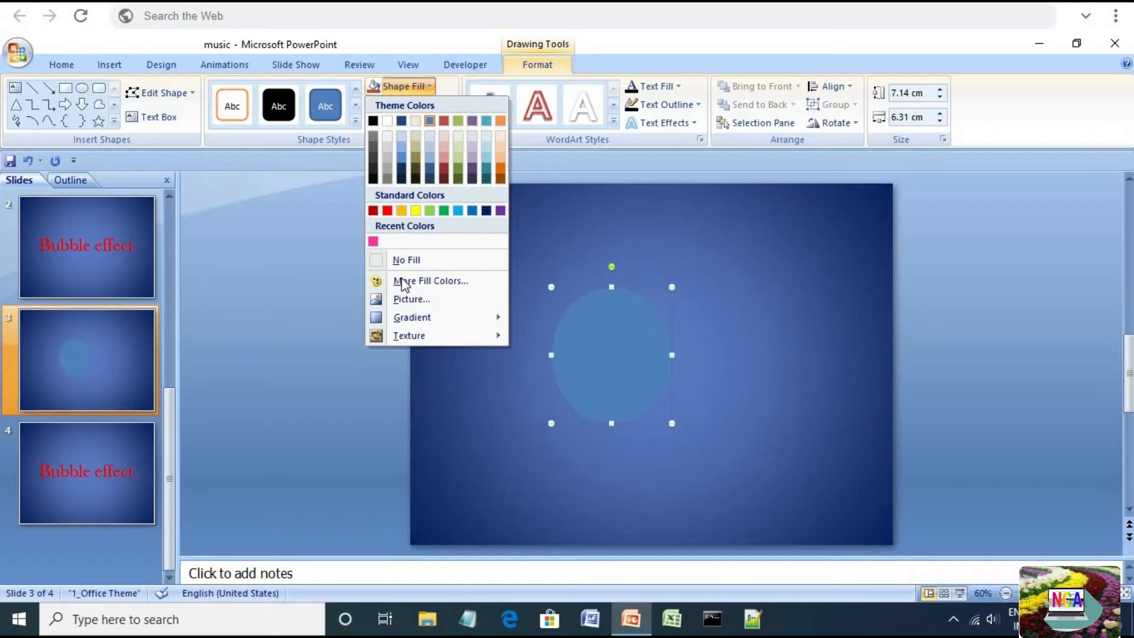
pyautogui.moveTo(405, 317)
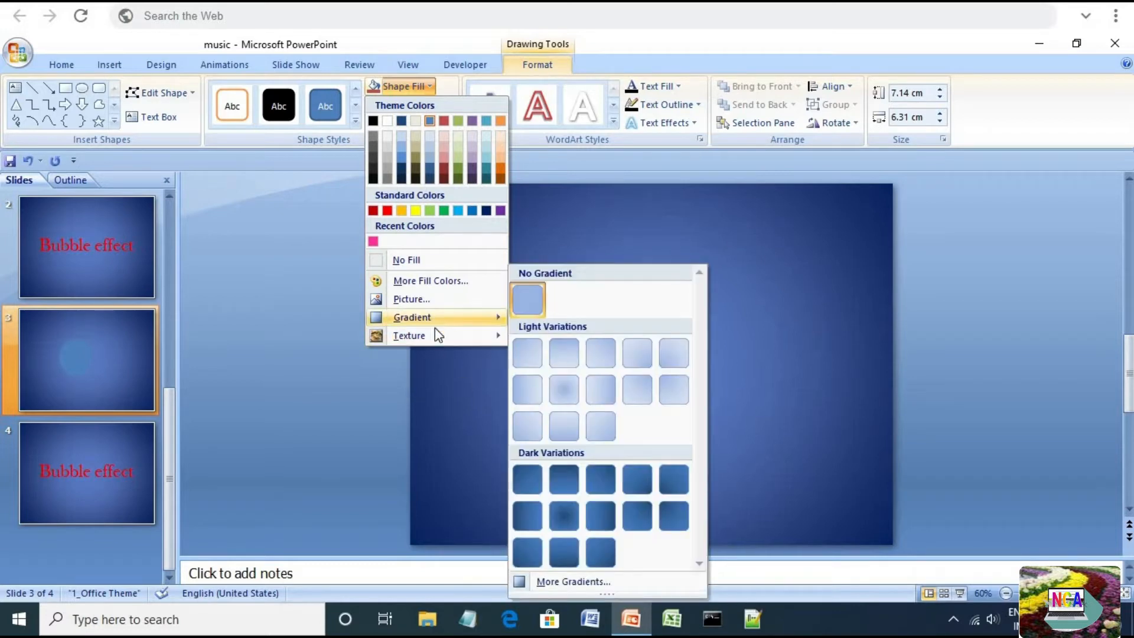
pyautogui.click(604, 582)
pyautogui.moveTo(510, 138); pyautogui.dragTo(280, 131)
pyautogui.click(270, 214)
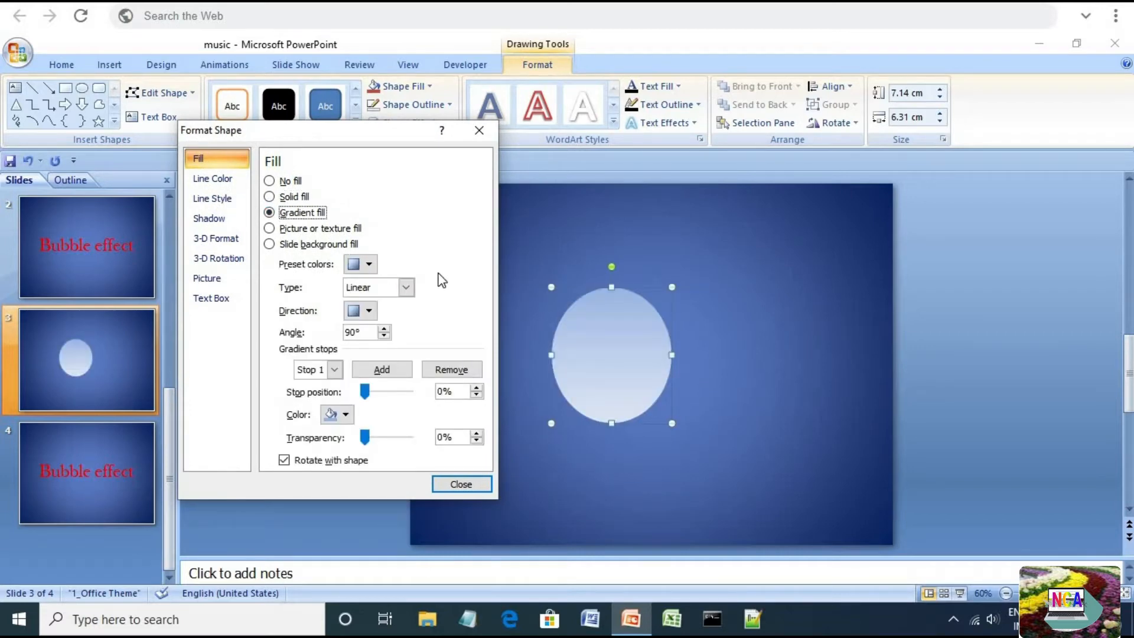
pyautogui.click(405, 288)
pyautogui.click(396, 322)
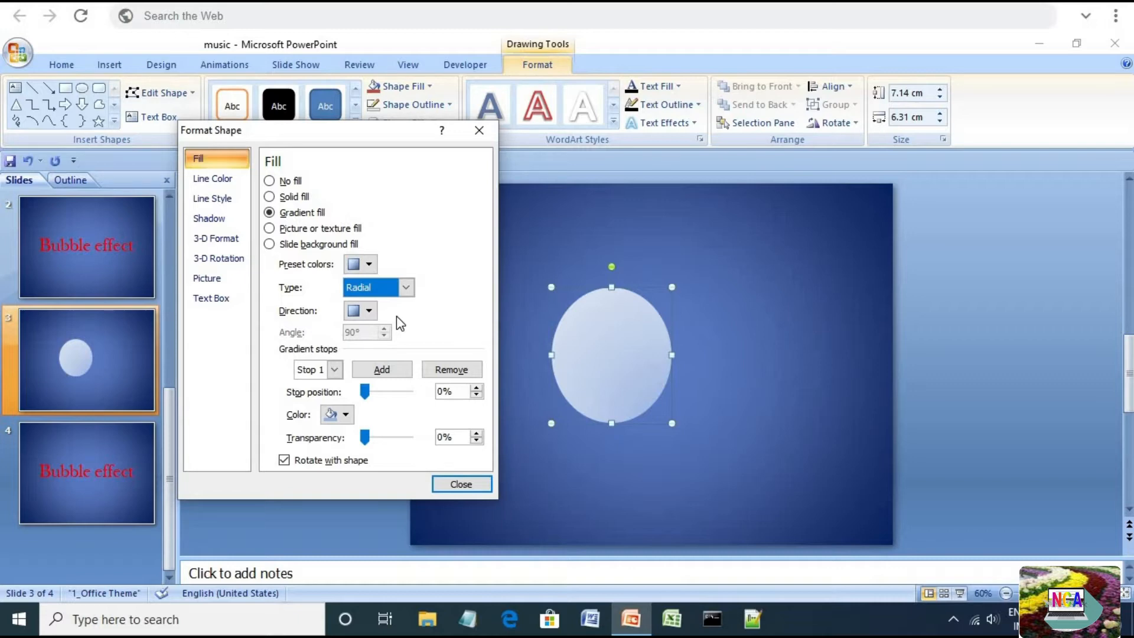
# Add gradient stops to the radial fill until it has six stops, then select Stop 1
pyautogui.click(334, 369)
pyautogui.click(381, 369)
pyautogui.click(335, 369)
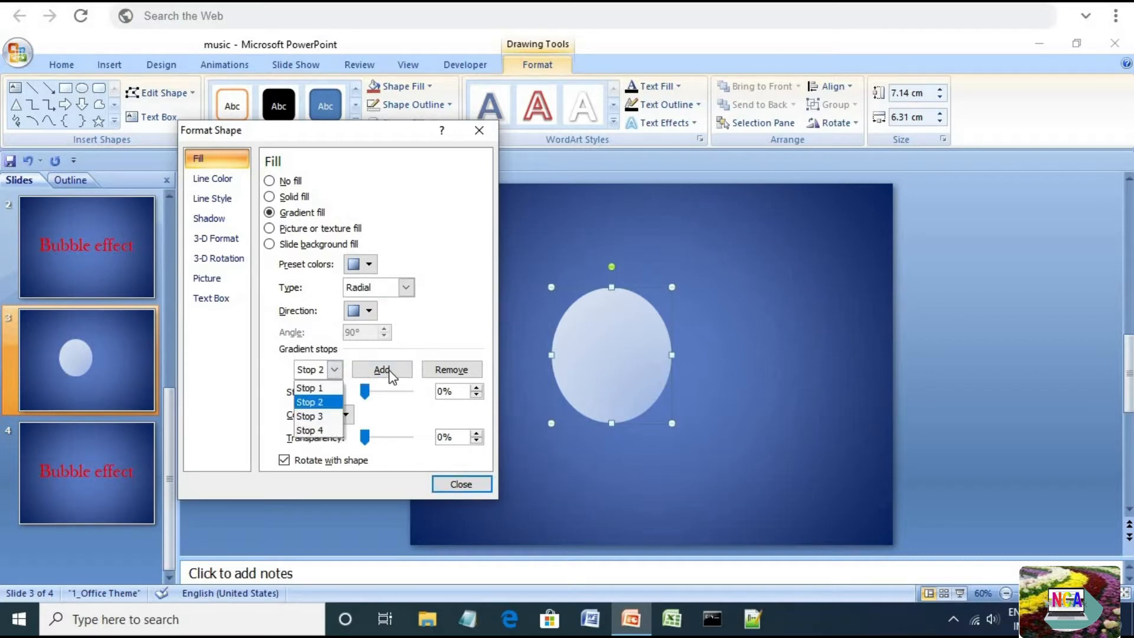
pyautogui.click(383, 372)
pyautogui.click(337, 372)
pyautogui.click(393, 370)
pyautogui.click(335, 369)
pyautogui.click(333, 459)
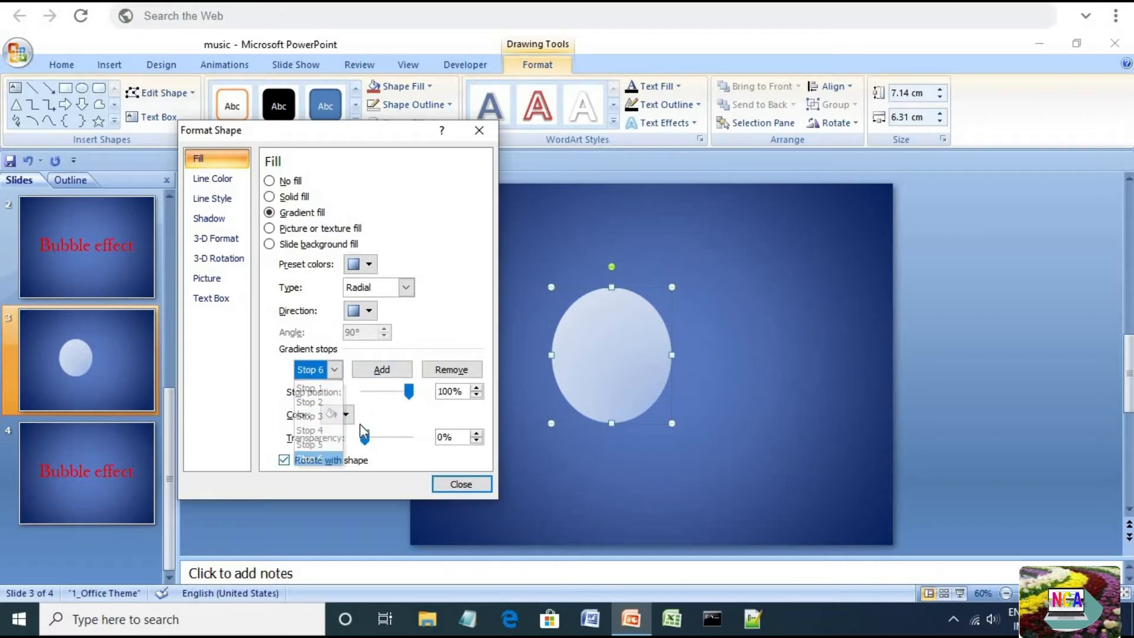
pyautogui.click(334, 371)
pyautogui.click(312, 388)
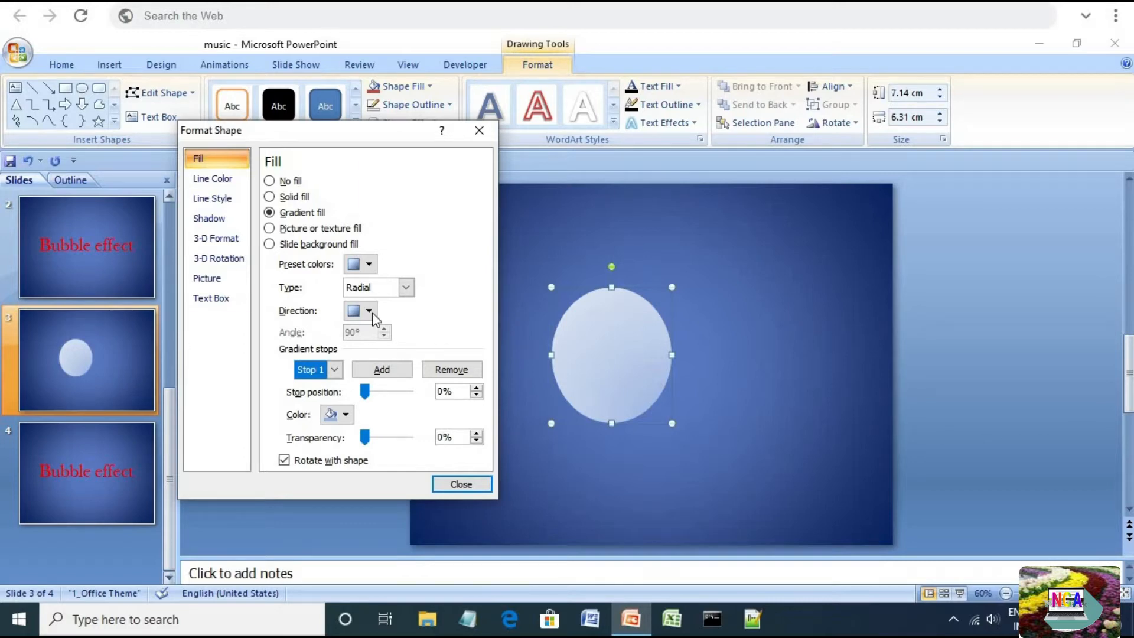
# Set gradient Stop 1 to a light sky blue, RGB 139, 216, 255
pyautogui.click(335, 371)
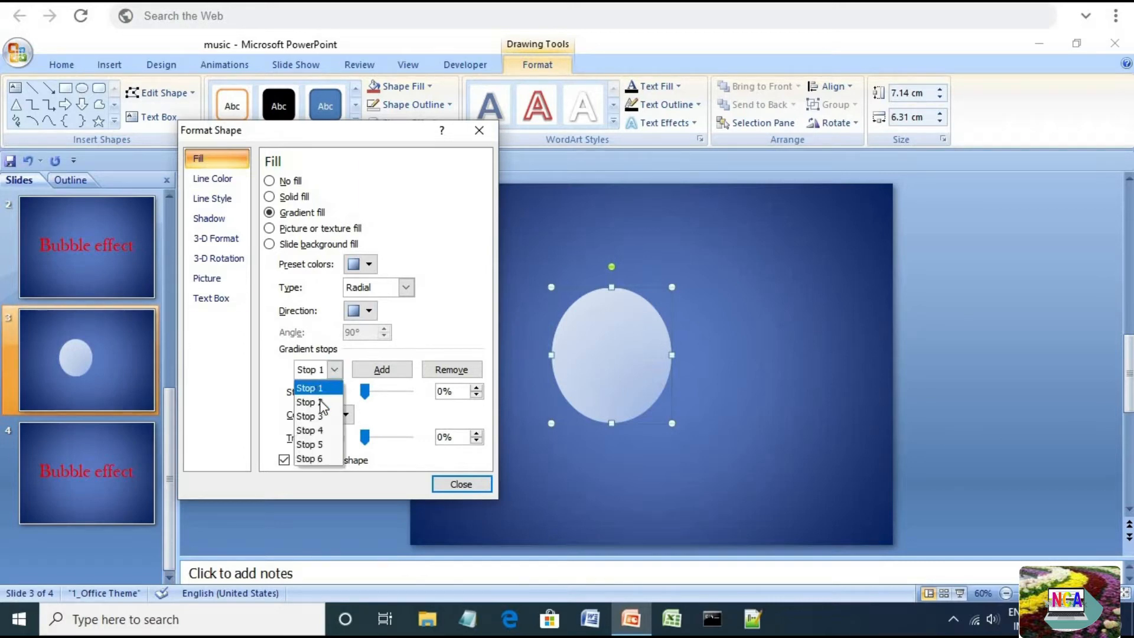
pyautogui.click(313, 385)
pyautogui.click(346, 415)
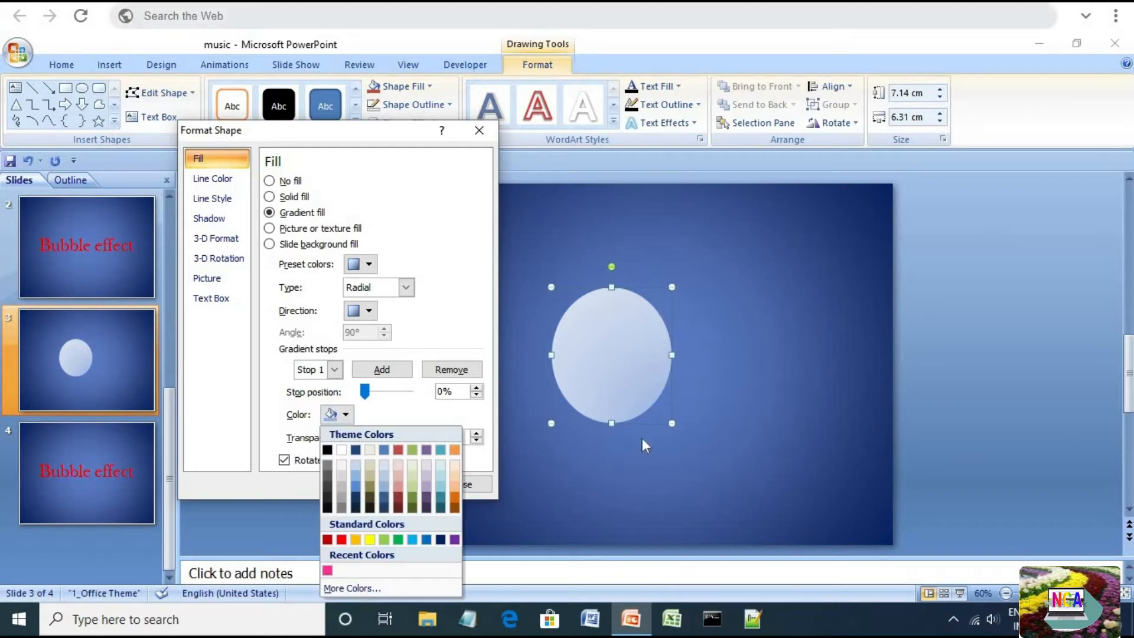
pyautogui.click(352, 588)
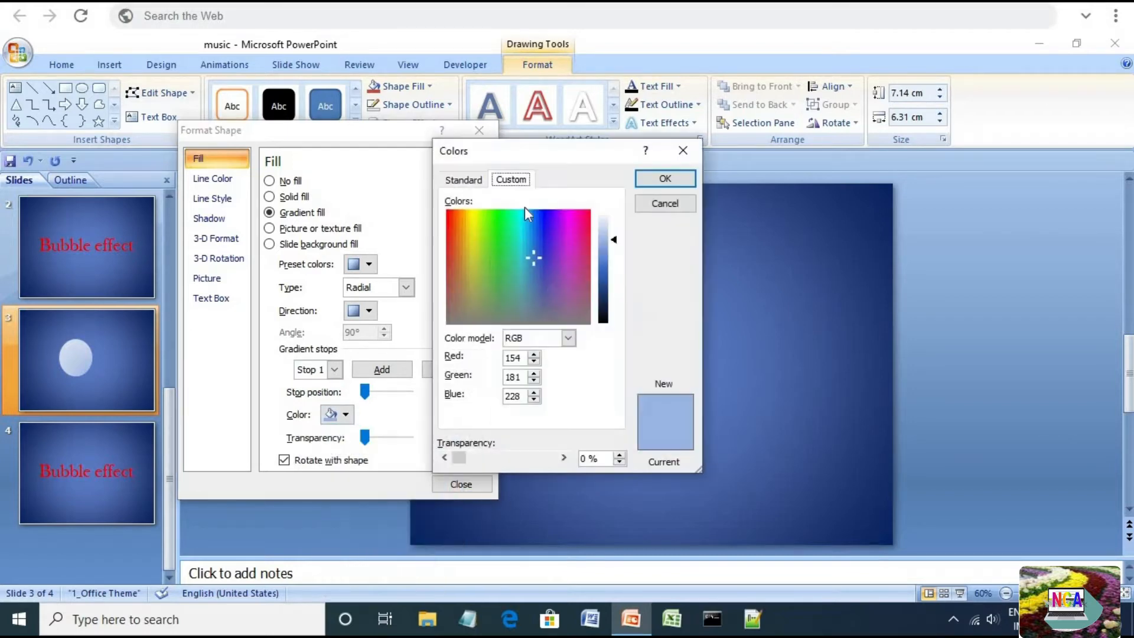
pyautogui.click(463, 179)
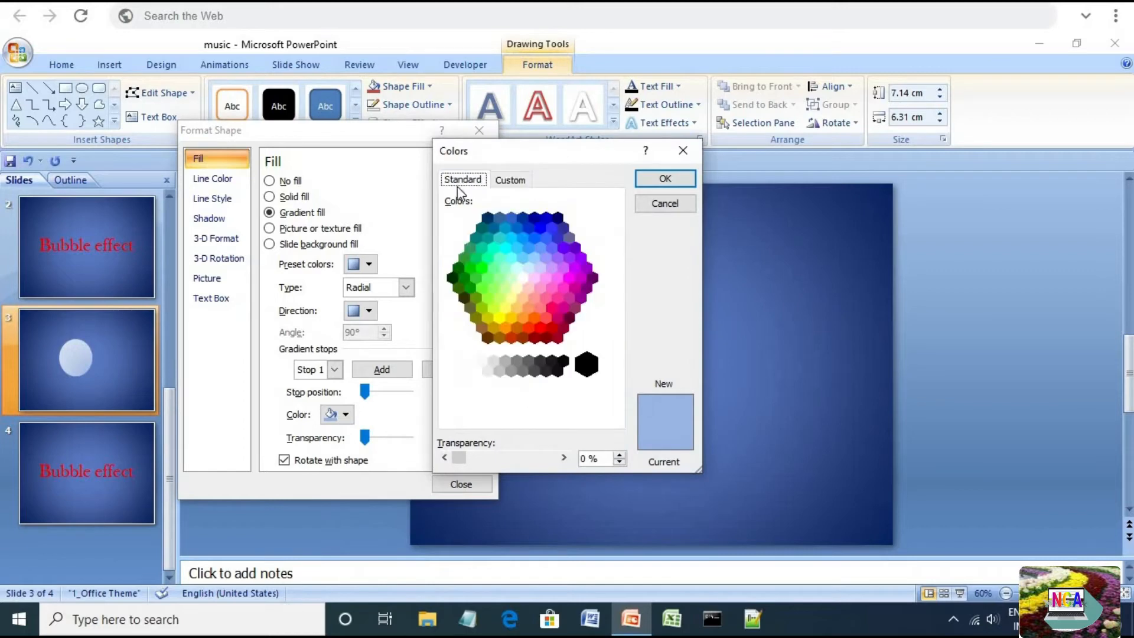
pyautogui.click(523, 258)
pyautogui.click(511, 180)
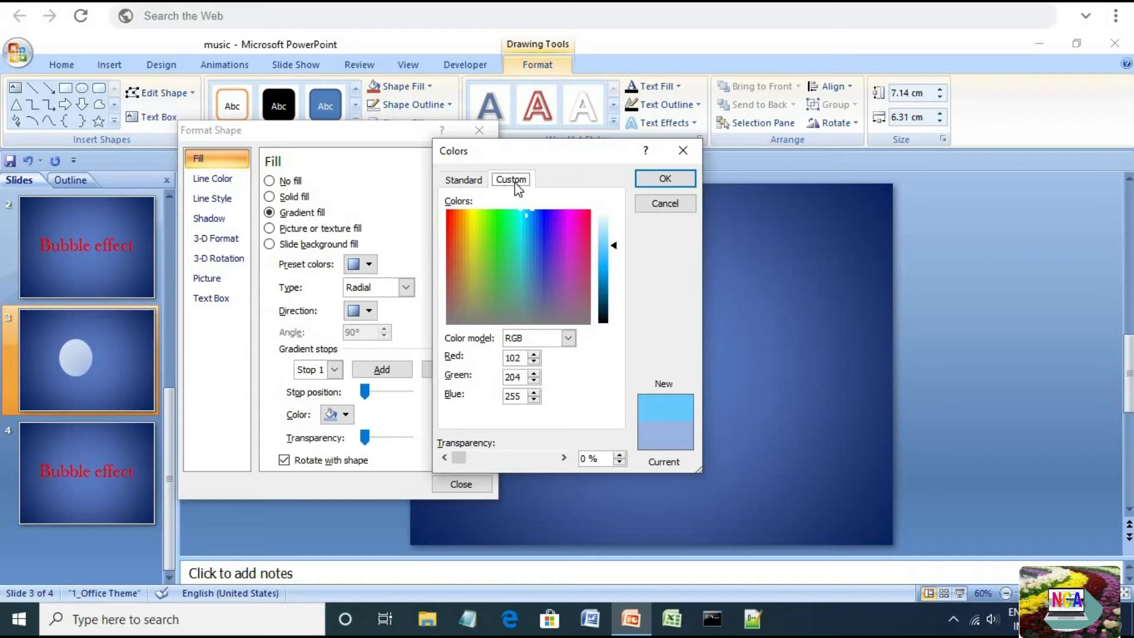
pyautogui.moveTo(616, 252); pyautogui.dragTo(616, 243)
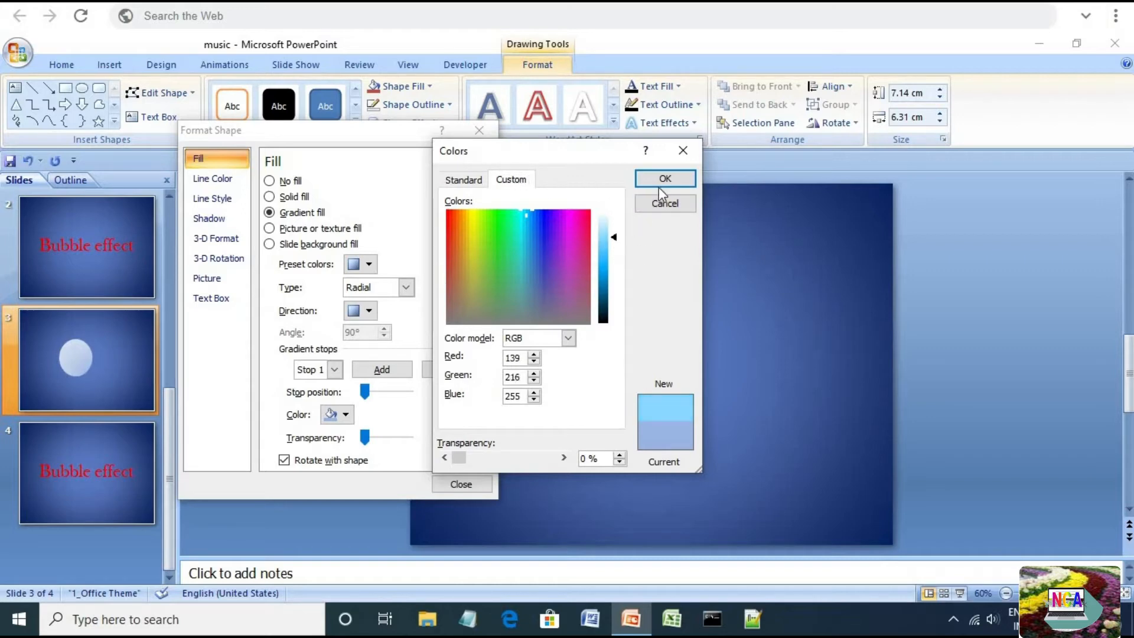
pyautogui.click(665, 179)
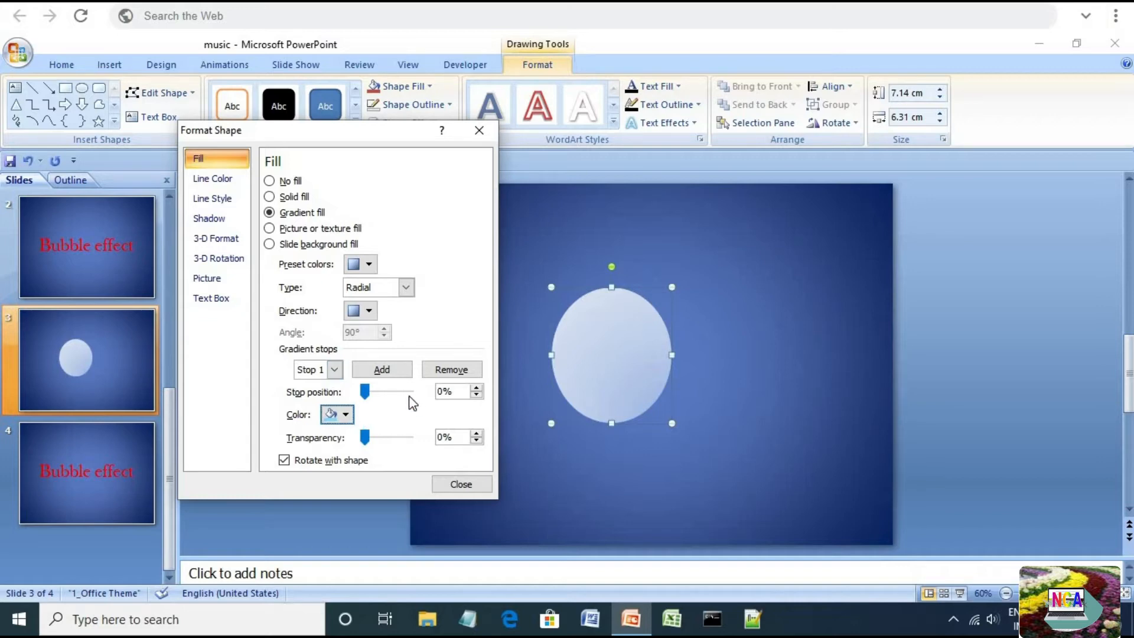
# Set gradient Stop 2 to a light pink, RGB 255, 153, 255
pyautogui.click(334, 370)
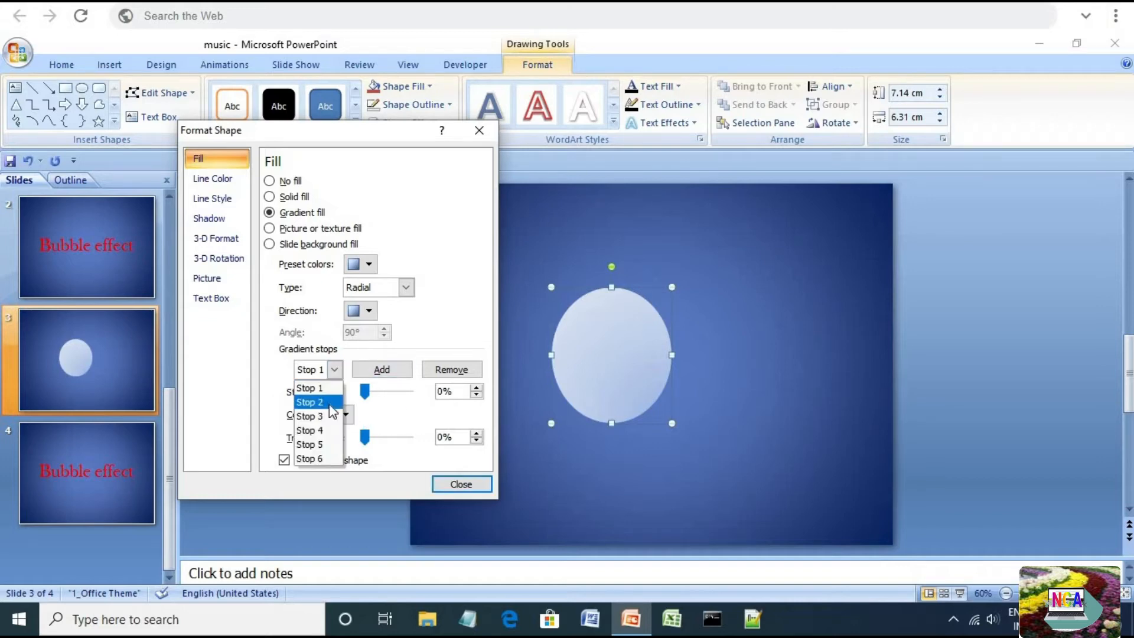
pyautogui.click(322, 401)
pyautogui.click(346, 415)
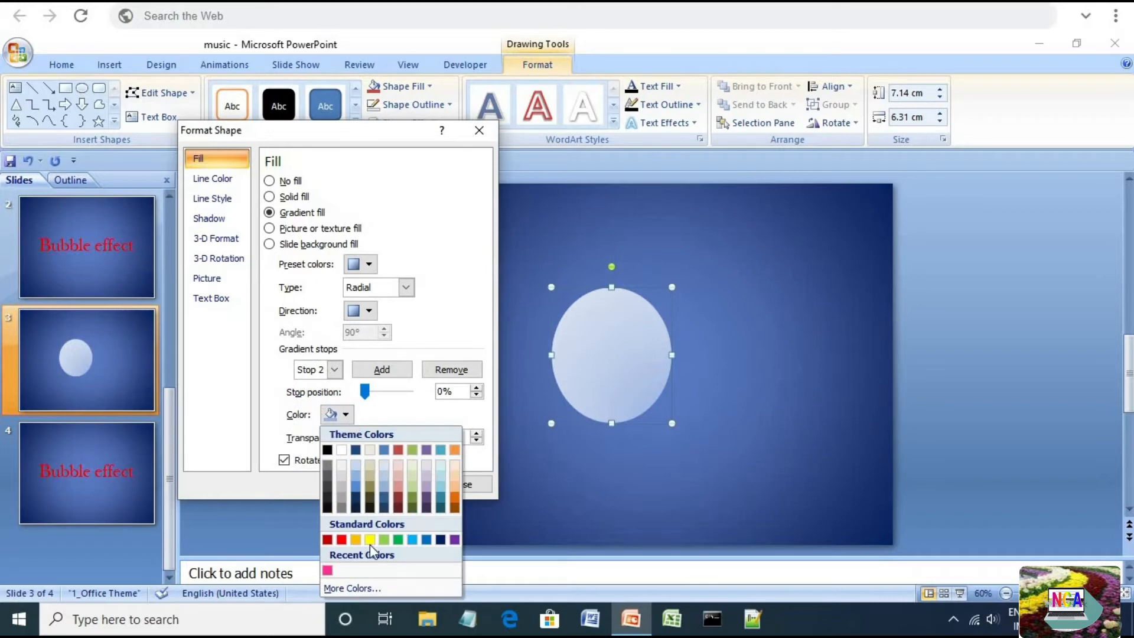
pyautogui.click(362, 589)
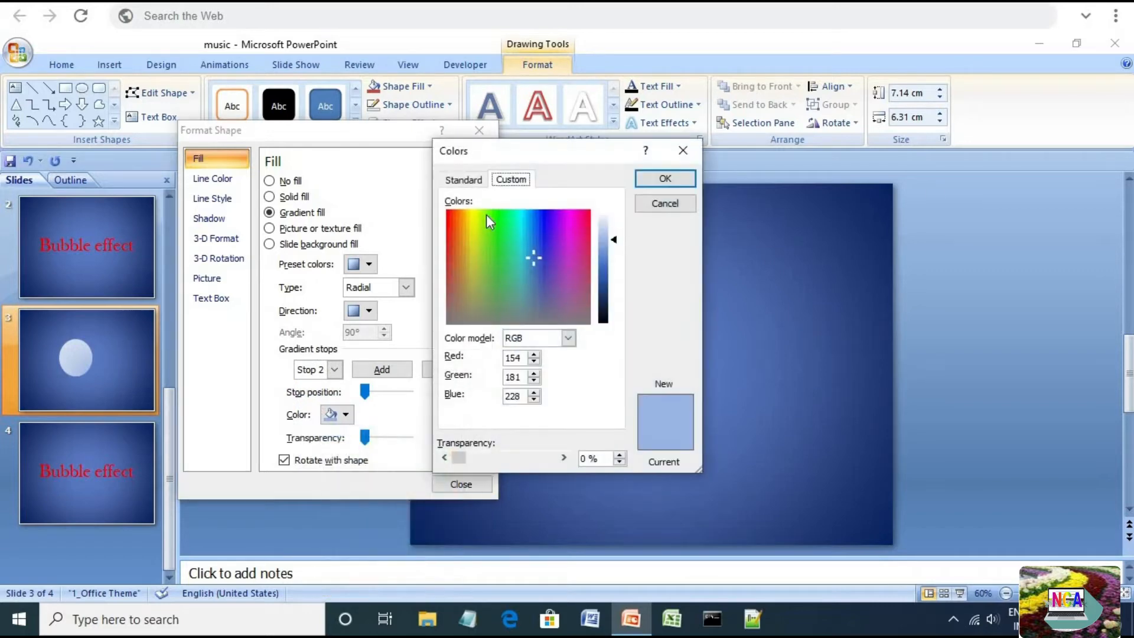
pyautogui.click(469, 180)
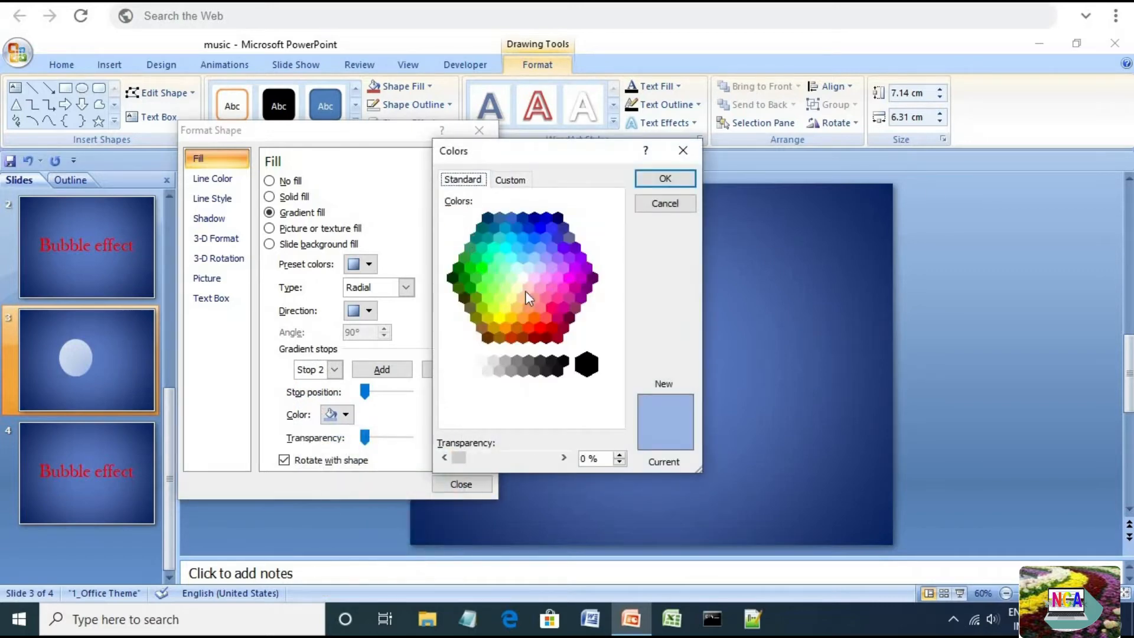
pyautogui.click(548, 281)
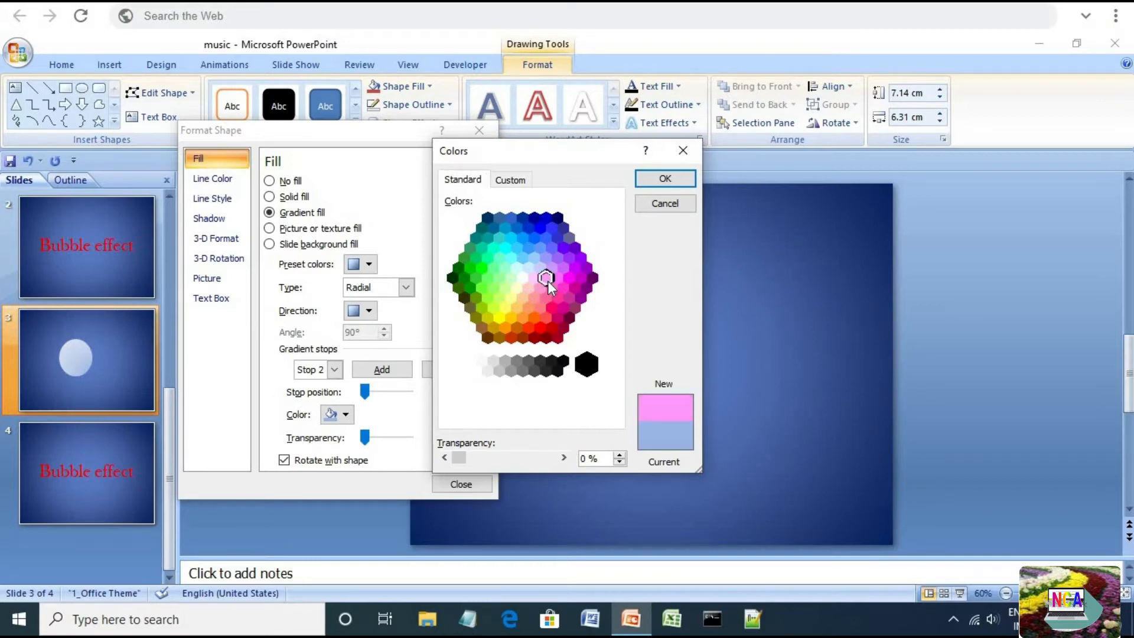
pyautogui.click(510, 180)
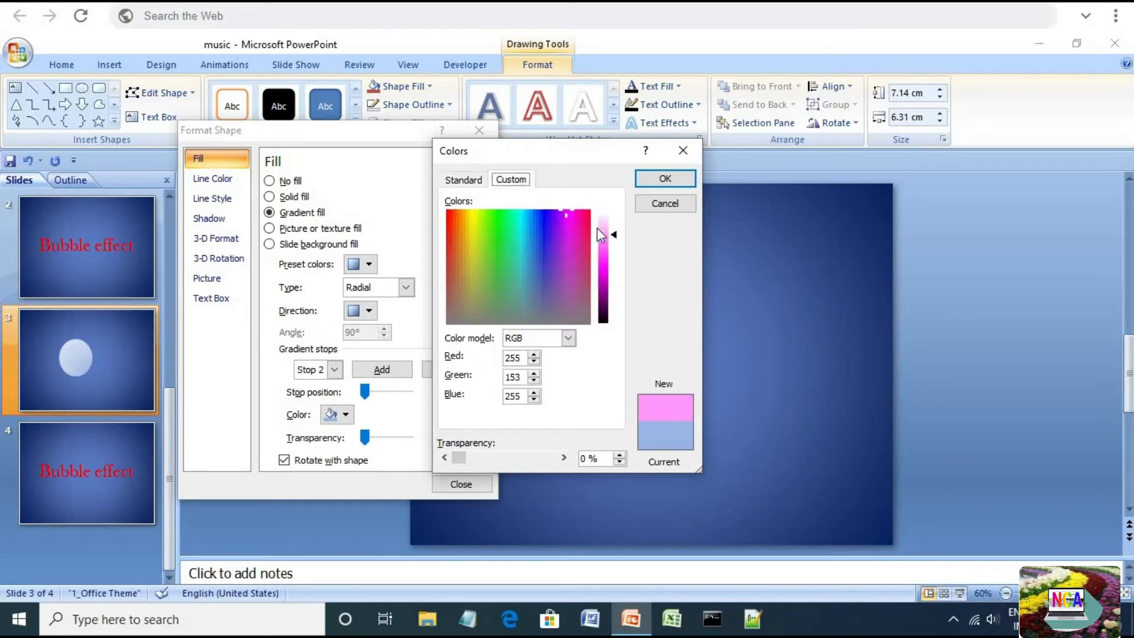
pyautogui.click(663, 179)
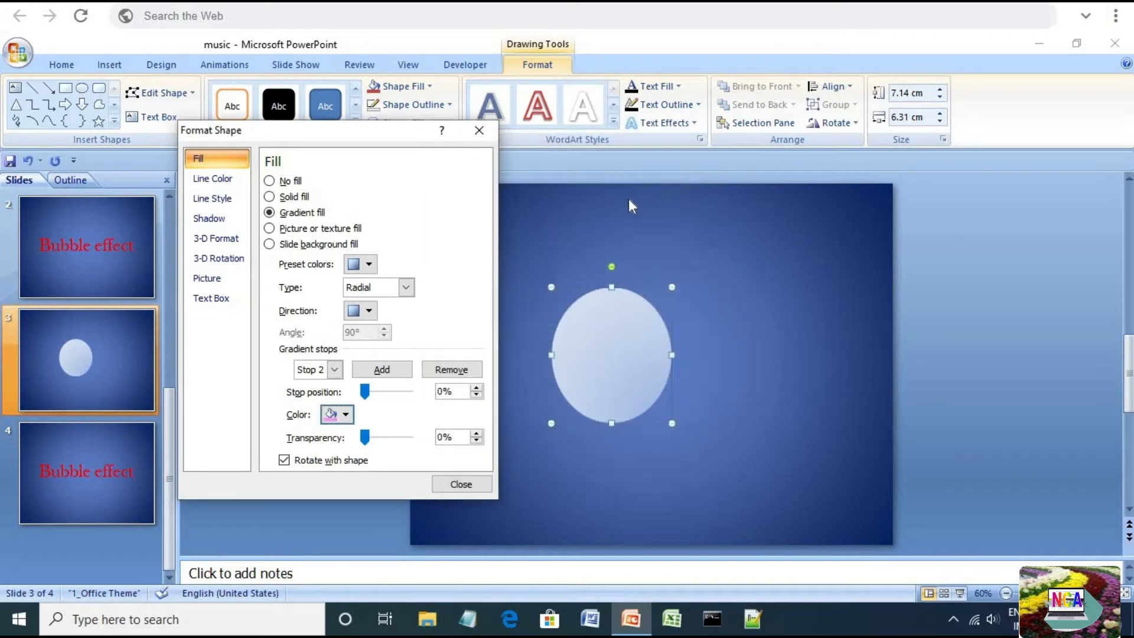
# Raise Stop 2's position to 19%
pyautogui.click(476, 387)
pyautogui.click(475, 387)
pyautogui.click(476, 388)
pyautogui.click(477, 388)
pyautogui.click(477, 388)
pyautogui.click(477, 388)
pyautogui.click(477, 388)
pyautogui.click(478, 388)
pyautogui.click(477, 388)
pyautogui.click(477, 388)
pyautogui.click(477, 388)
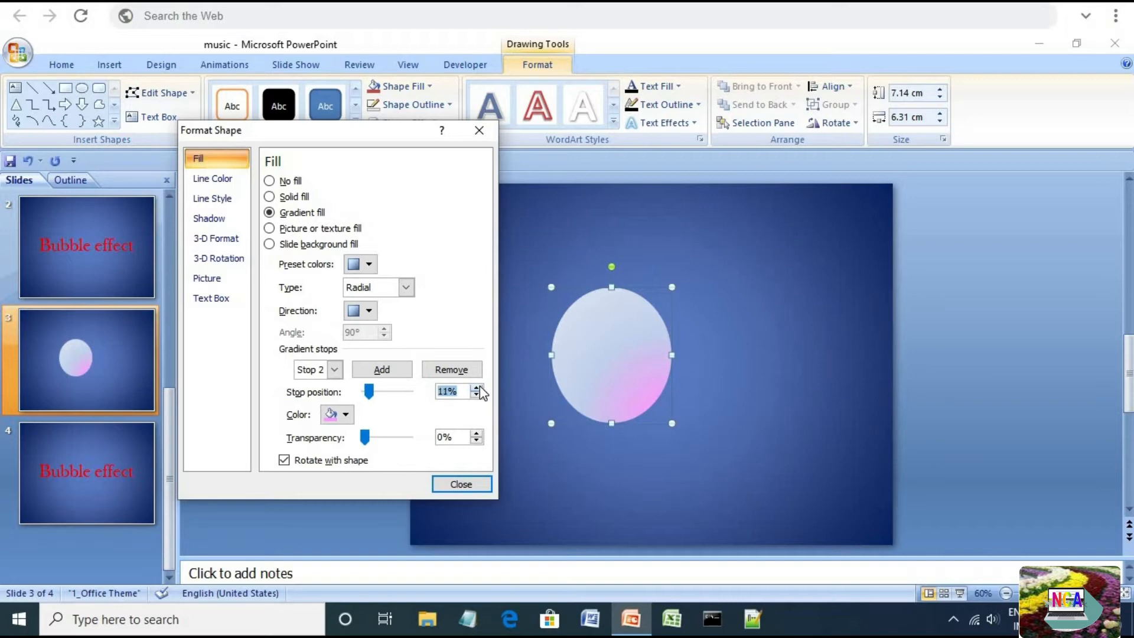
pyautogui.click(477, 388)
pyautogui.click(477, 388)
pyautogui.click(477, 388)
pyautogui.click(477, 388)
pyautogui.click(477, 388)
pyautogui.click(476, 388)
pyautogui.click(476, 388)
pyautogui.click(476, 388)
pyautogui.click(476, 388)
pyautogui.click(477, 394)
# Set gradient Stop 3 to a light blue, RGB 153, 204, 255
pyautogui.click(333, 370)
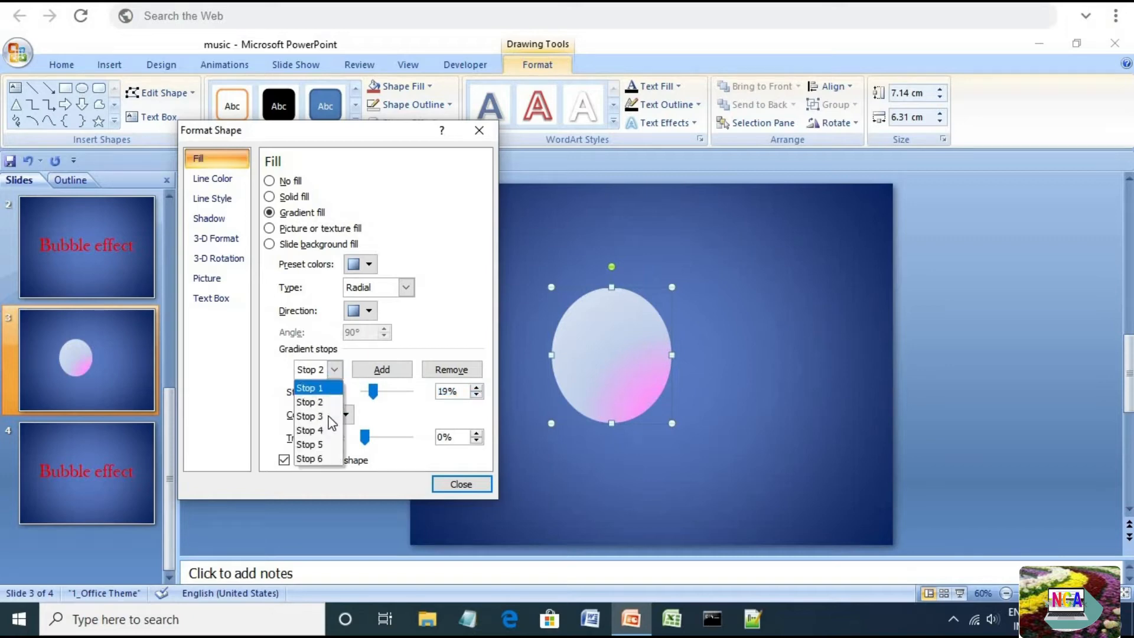
pyautogui.click(330, 417)
pyautogui.click(337, 414)
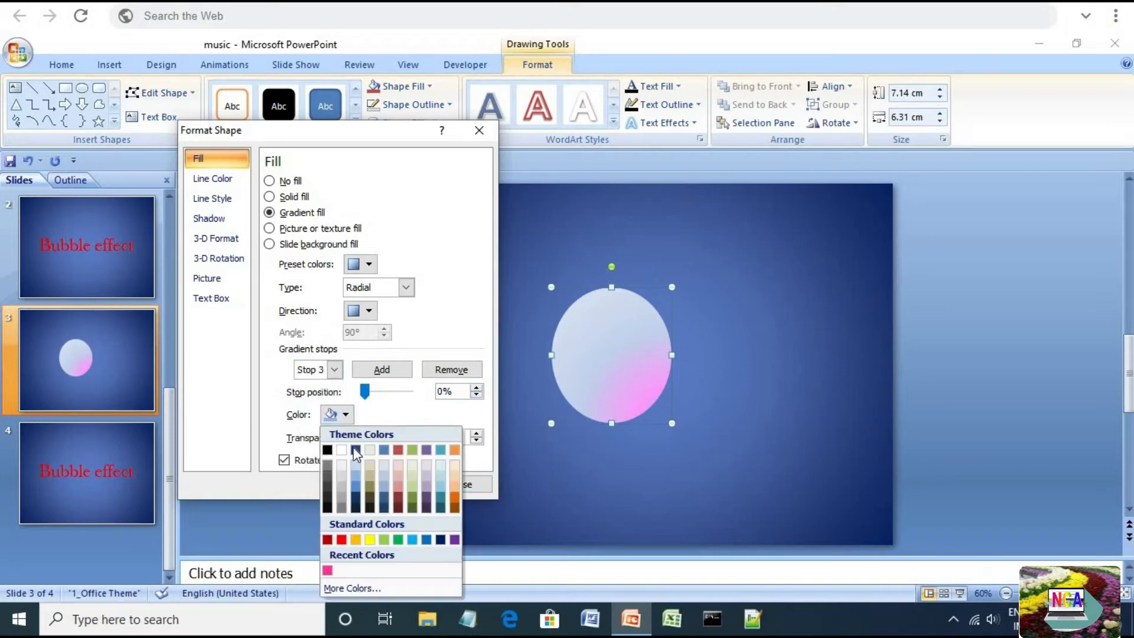
pyautogui.click(356, 588)
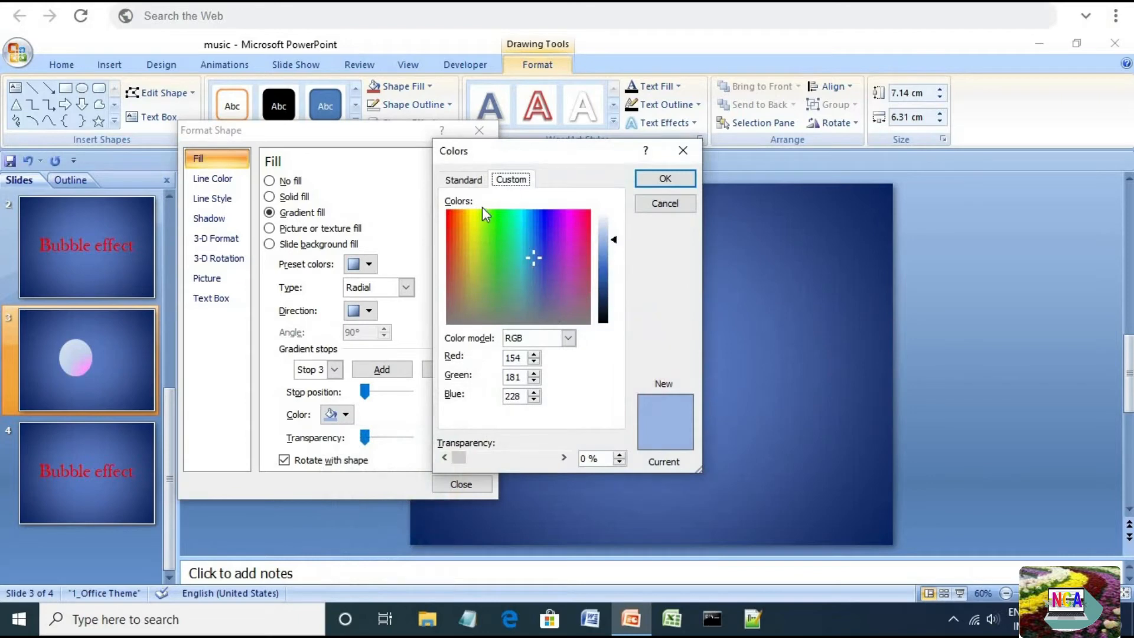
pyautogui.click(464, 181)
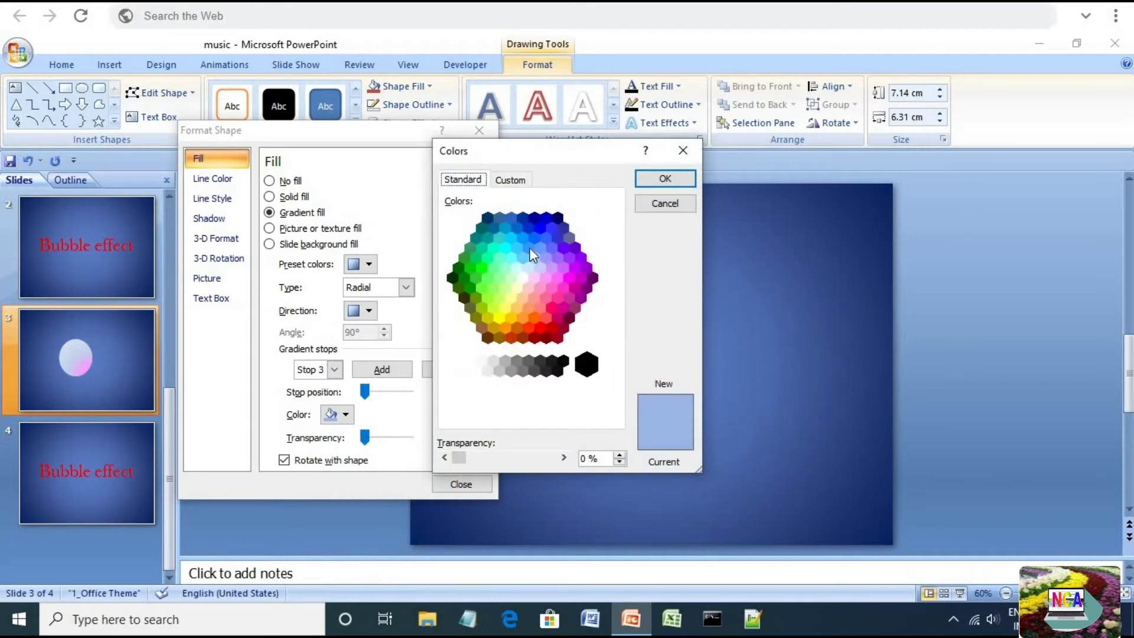
pyautogui.click(562, 289)
pyautogui.click(522, 185)
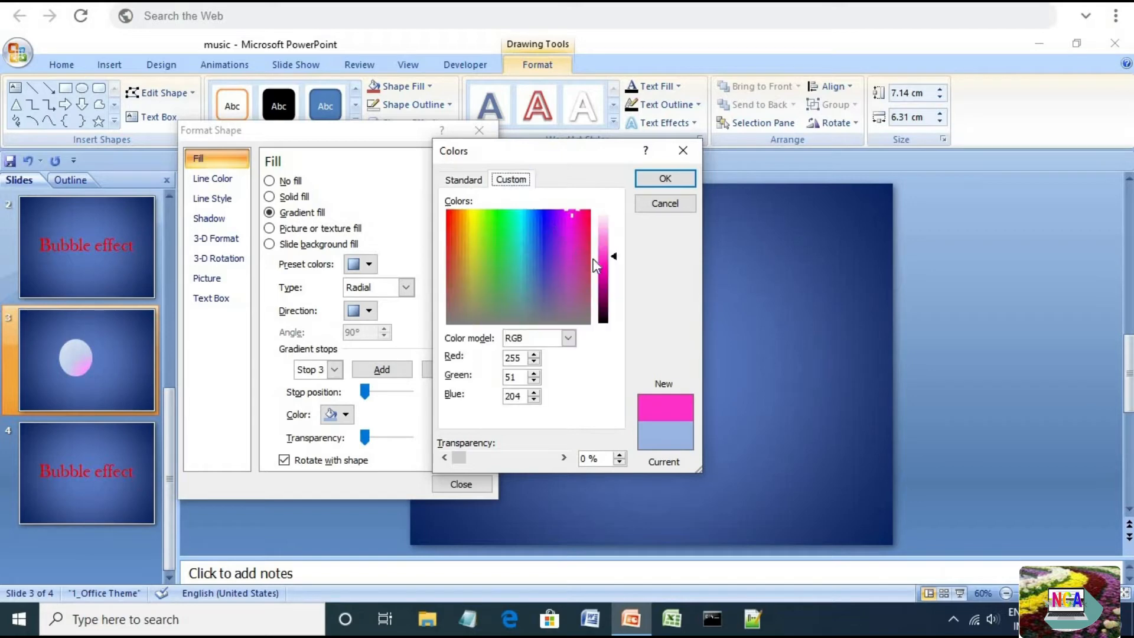
pyautogui.moveTo(617, 258)
pyautogui.mouseDown()
pyautogui.moveTo(614, 237)
pyautogui.moveTo(613, 251)
pyautogui.mouseUp()
pyautogui.click(440, 178)
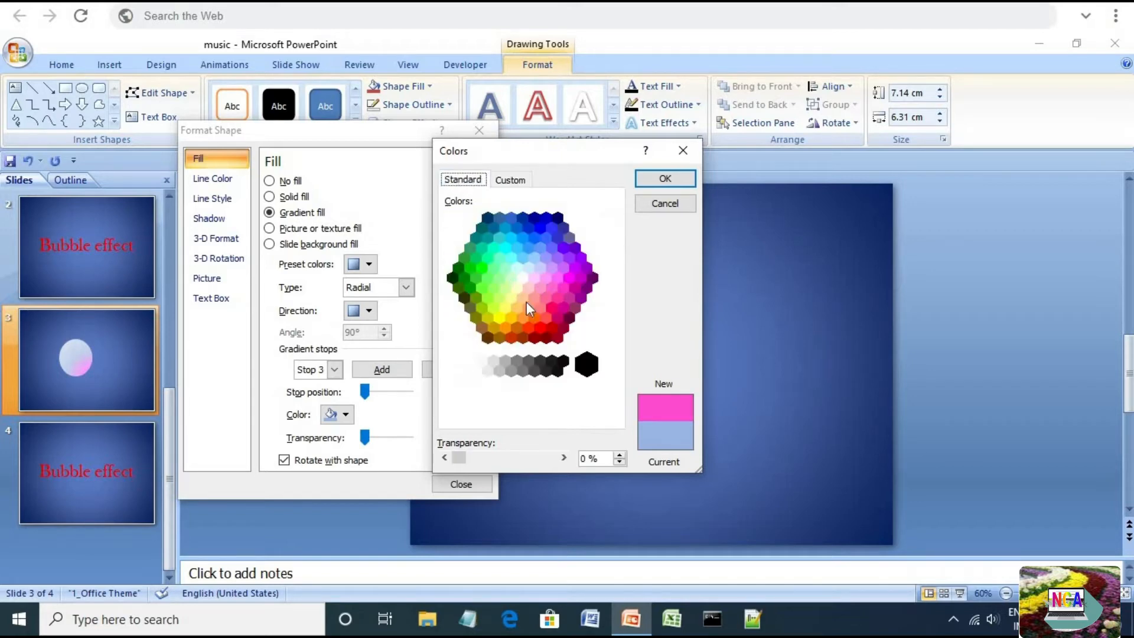
pyautogui.click(533, 317)
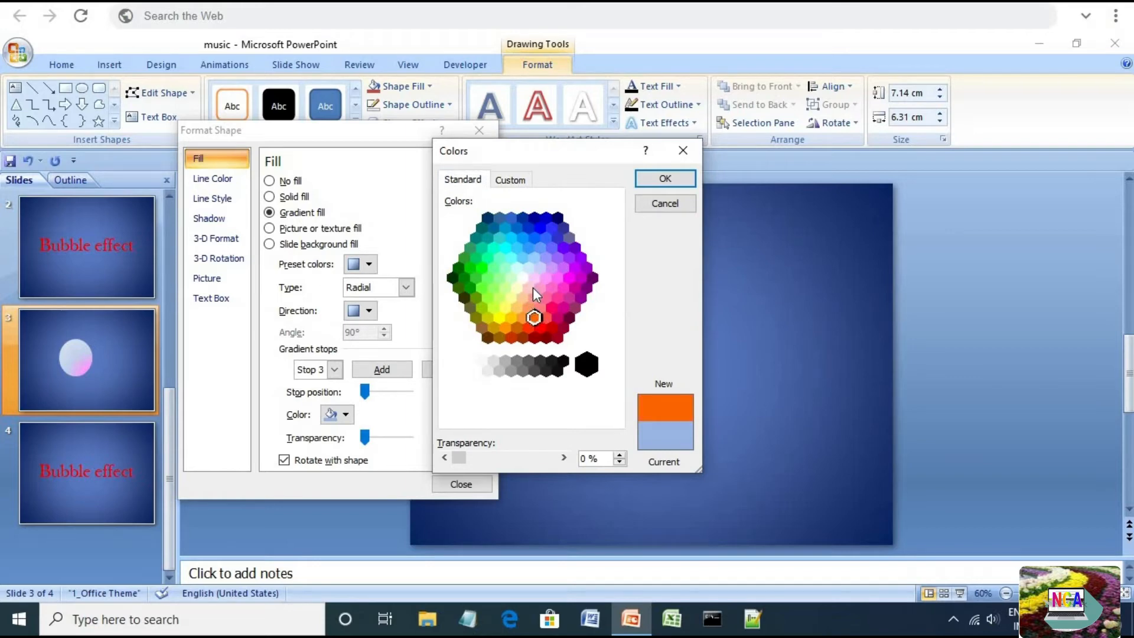
pyautogui.click(533, 288)
pyautogui.click(540, 288)
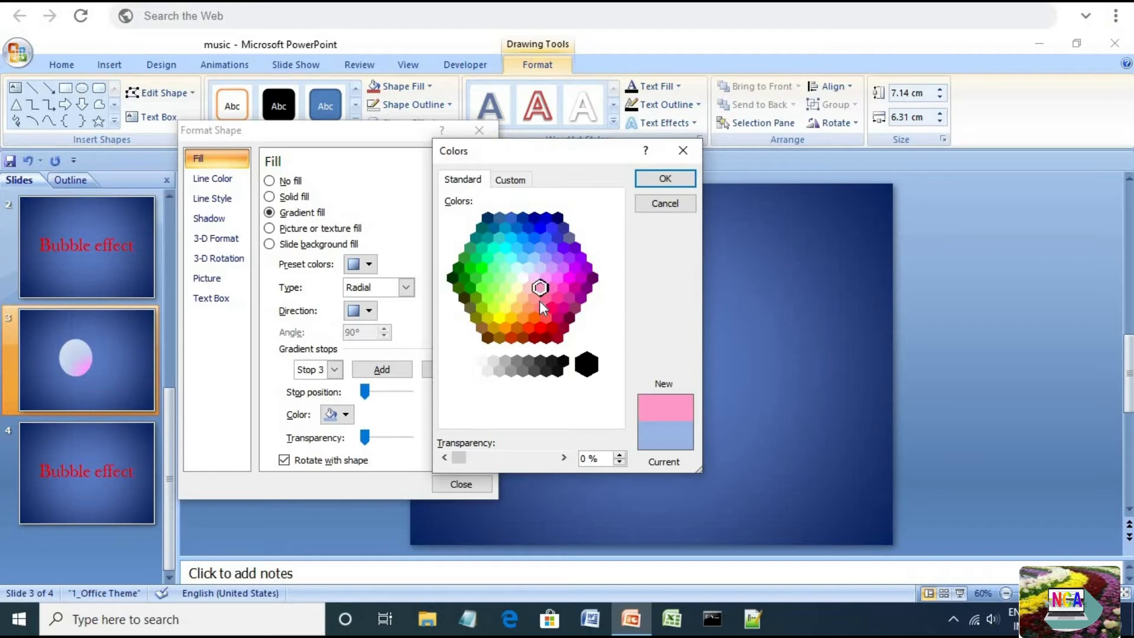
pyautogui.click(534, 256)
pyautogui.click(512, 181)
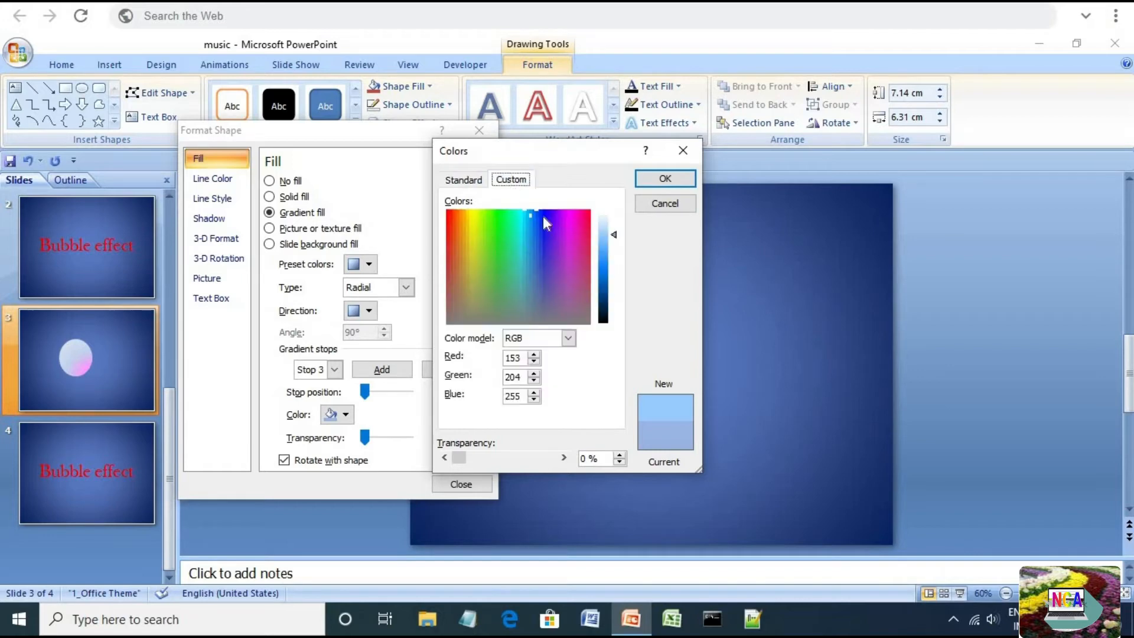
pyautogui.click(665, 180)
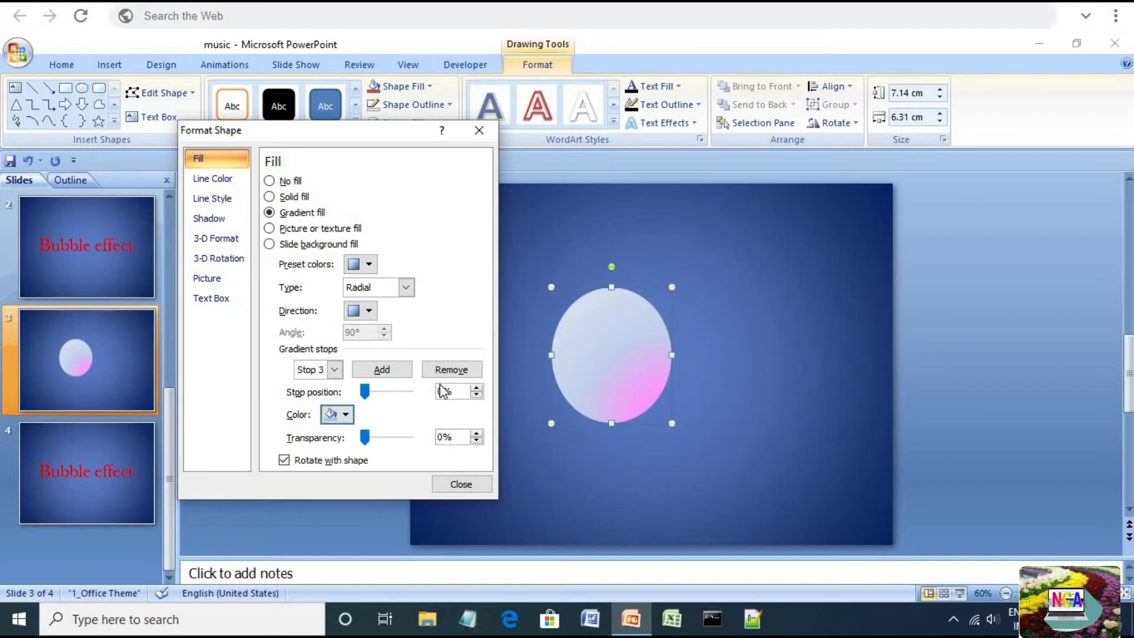
# Raise Stop 3's position to 39%
pyautogui.click(477, 388)
pyautogui.click(478, 388)
pyautogui.click(477, 387)
pyautogui.click(478, 387)
pyautogui.click(477, 387)
pyautogui.click(477, 387)
pyautogui.click(478, 388)
pyautogui.click(478, 387)
pyautogui.click(478, 387)
pyautogui.click(478, 387)
pyautogui.click(477, 388)
pyautogui.click(477, 387)
pyautogui.click(477, 395)
# Set gradient Stop 4 to a bright pink, RGB 255, 129, 255, at position 60%
pyautogui.click(334, 370)
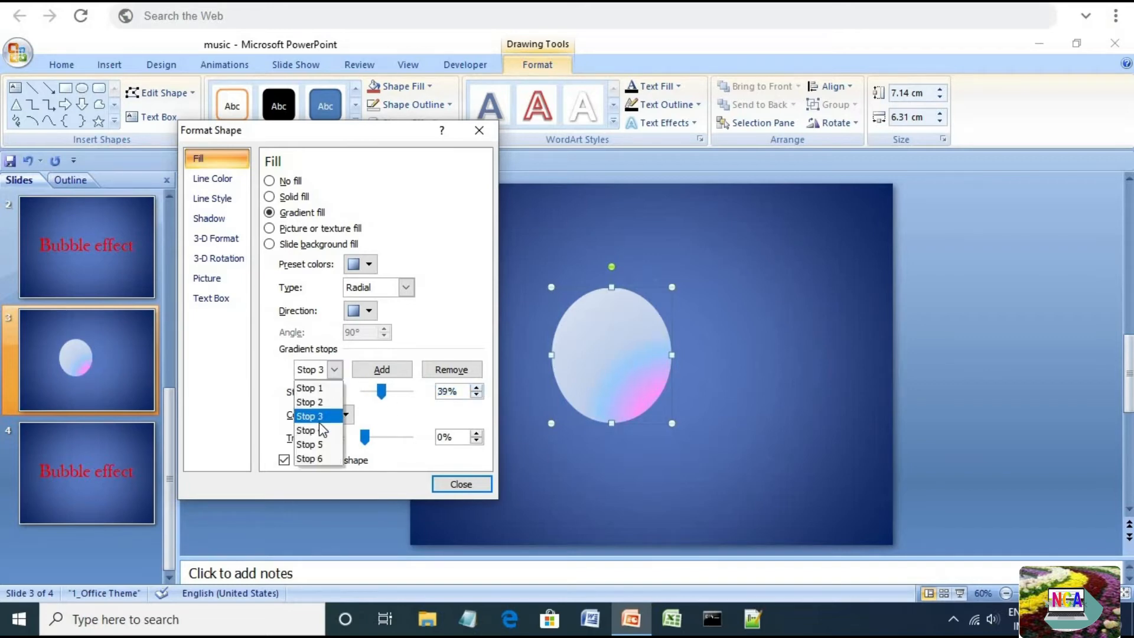
pyautogui.click(322, 431)
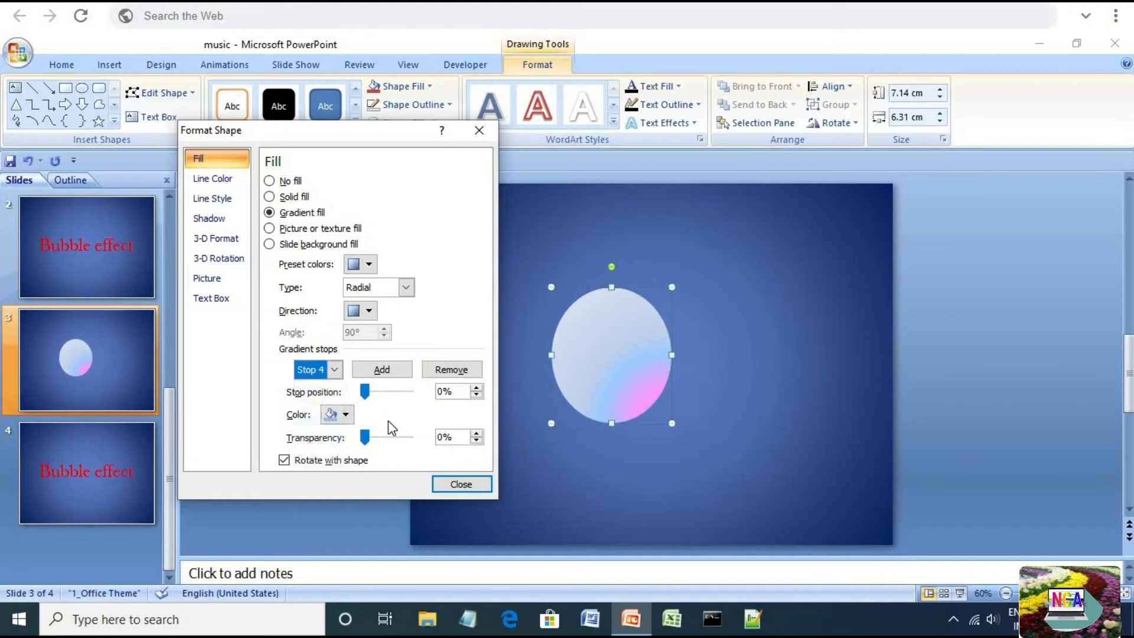
pyautogui.click(346, 414)
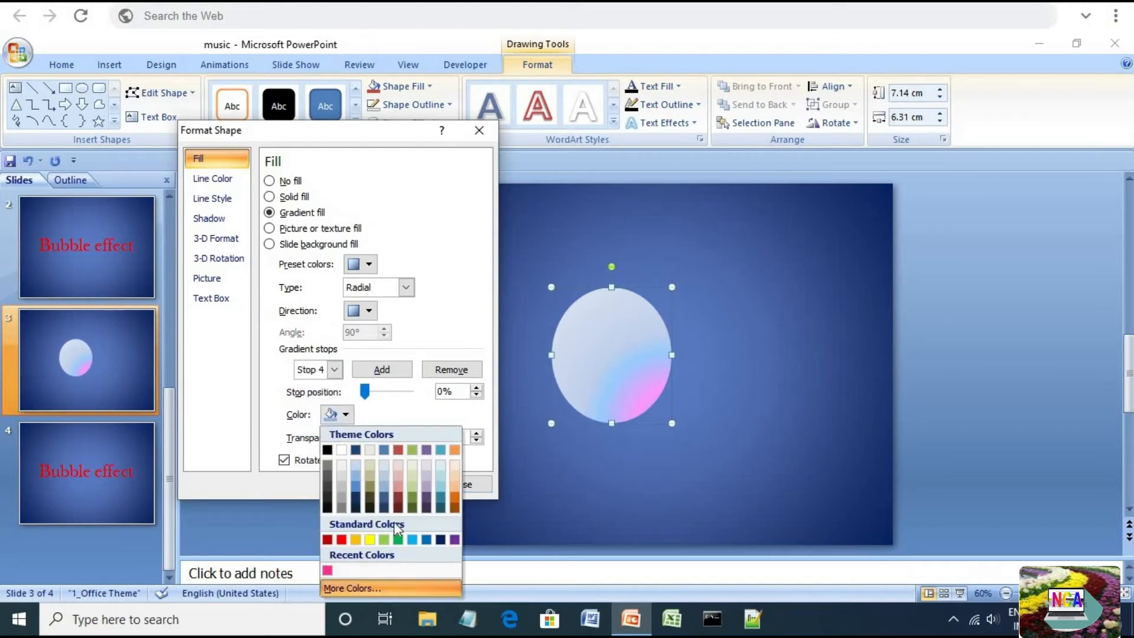
pyautogui.click(366, 591)
pyautogui.click(466, 183)
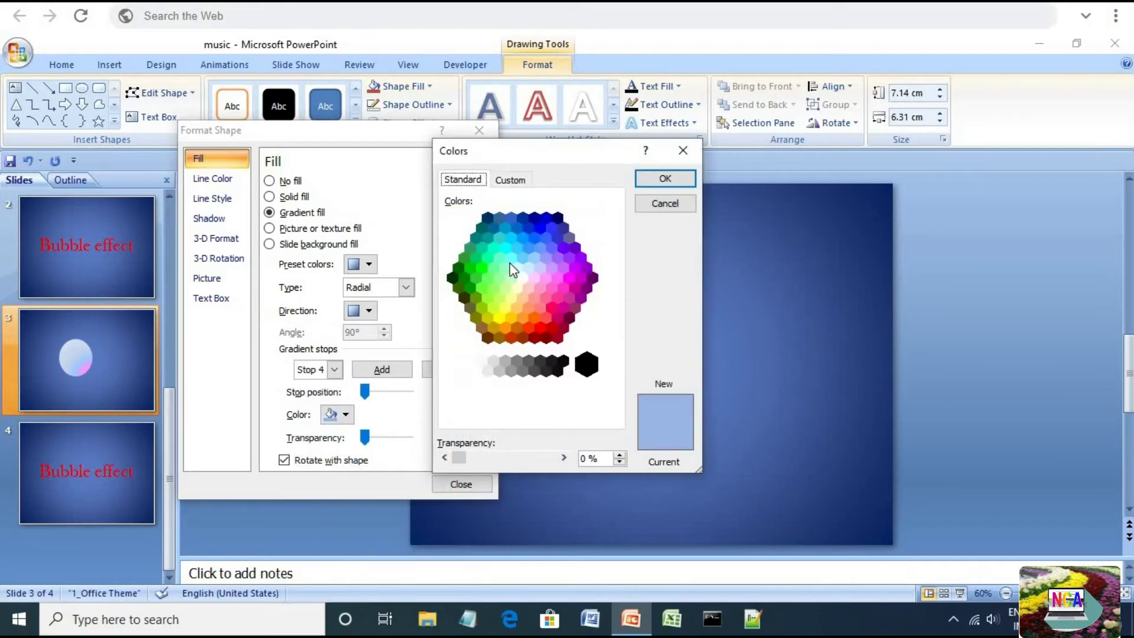
pyautogui.click(555, 280)
pyautogui.click(665, 178)
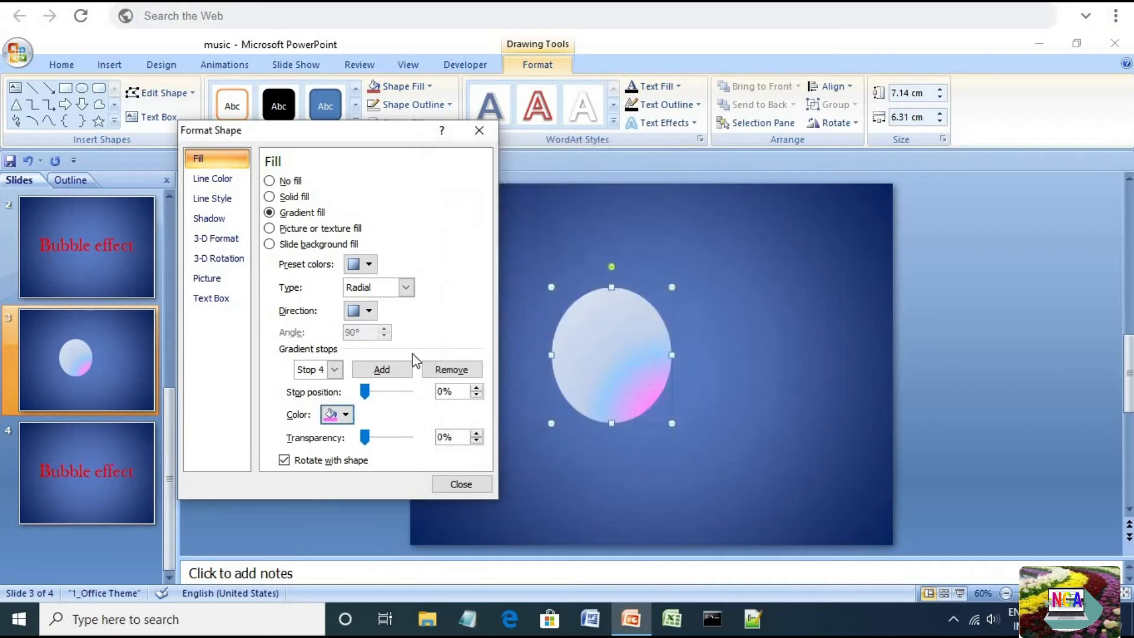
pyautogui.click(348, 416)
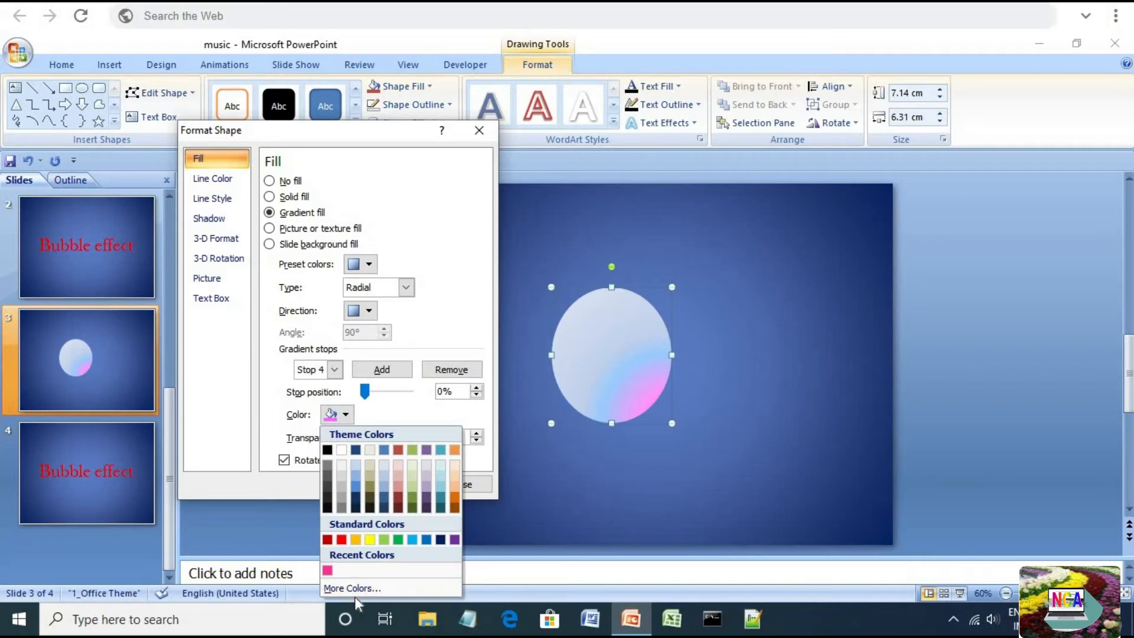
pyautogui.click(354, 588)
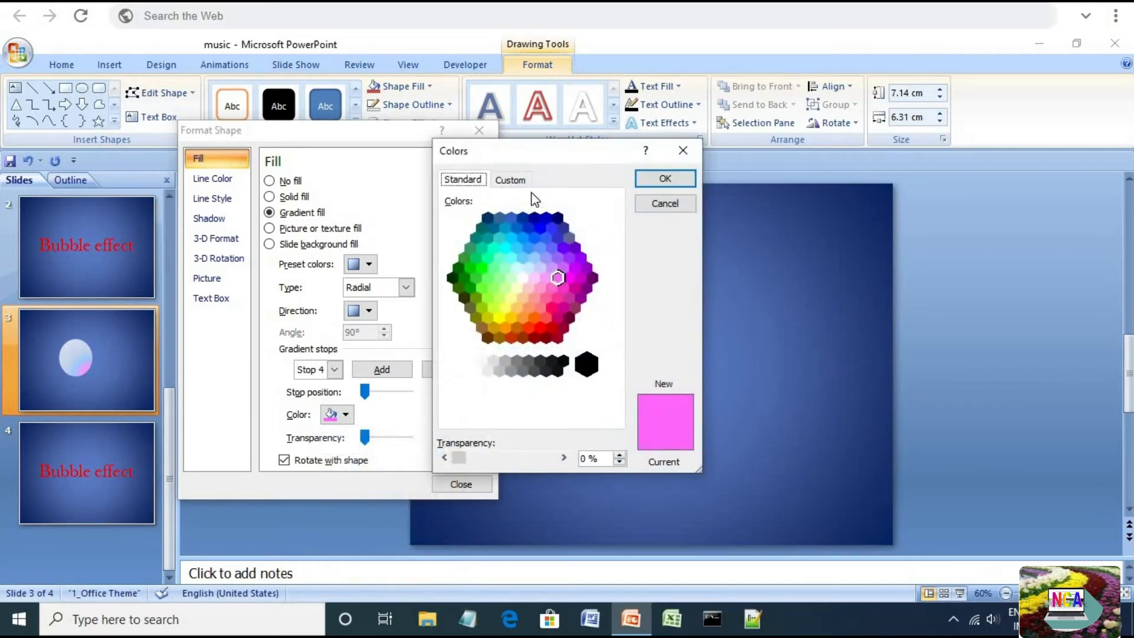
pyautogui.click(509, 180)
pyautogui.moveTo(616, 243); pyautogui.dragTo(614, 239)
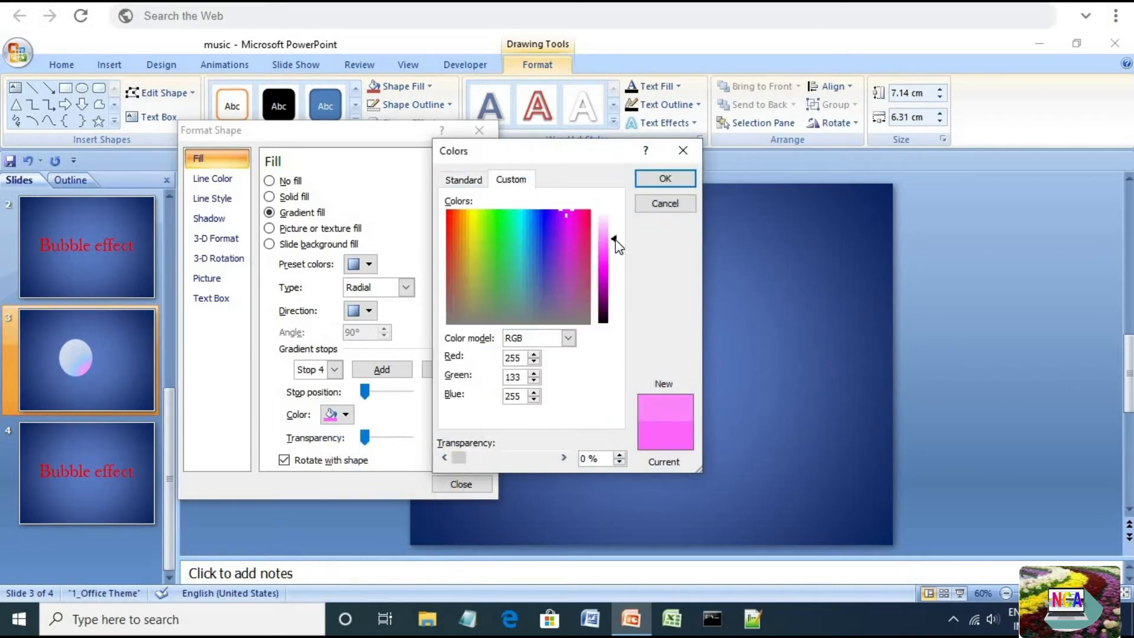
pyautogui.click(649, 180)
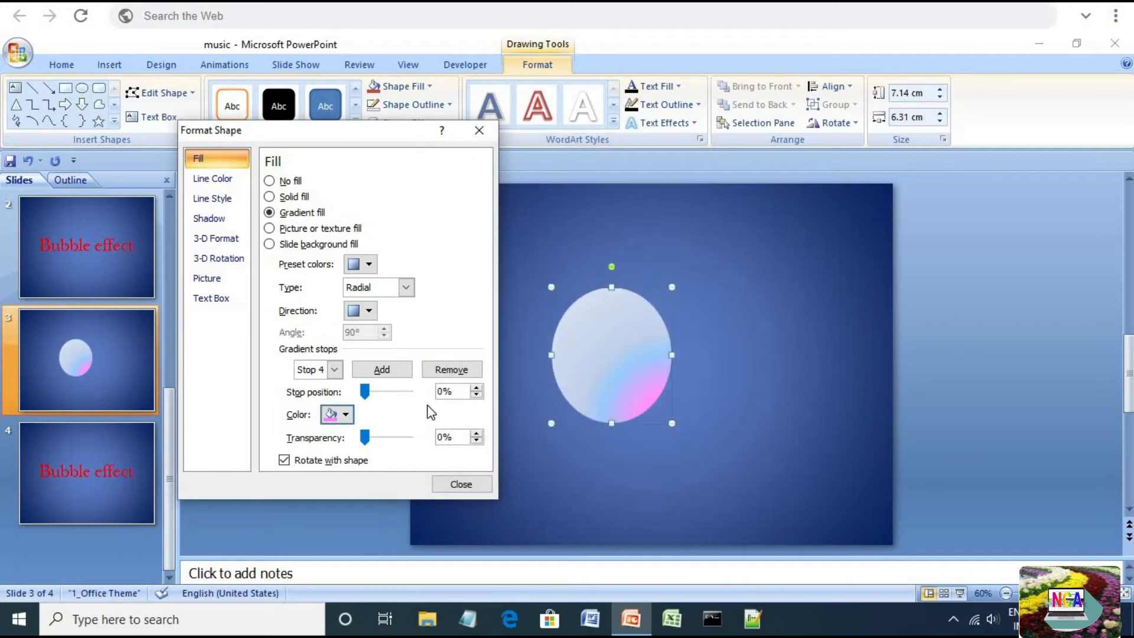
pyautogui.click(440, 391)
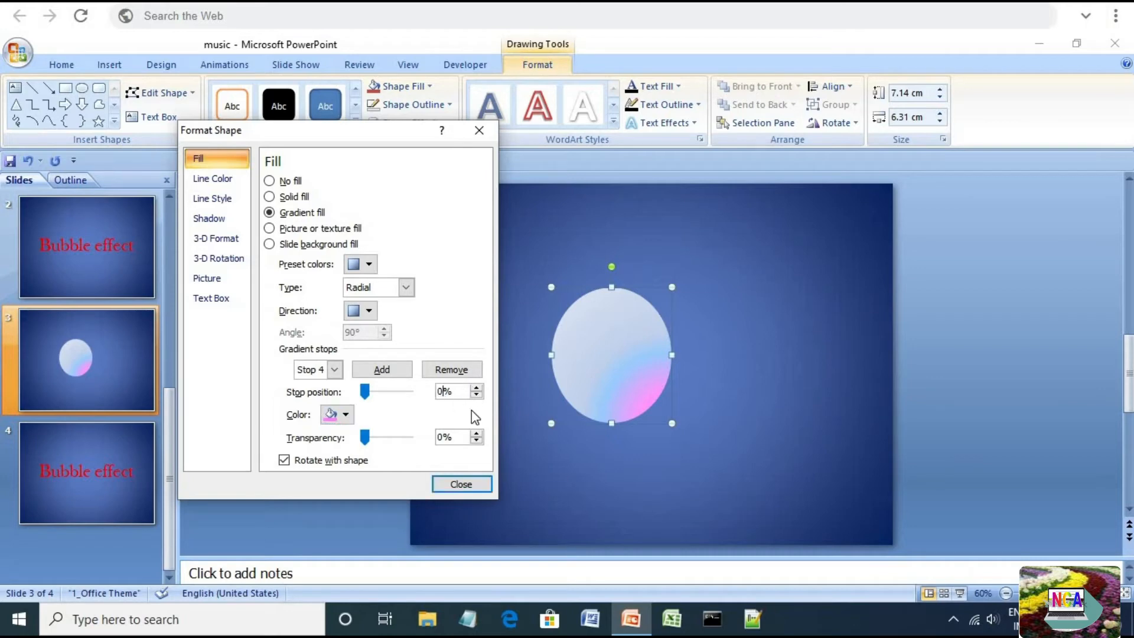
pyautogui.write('6')
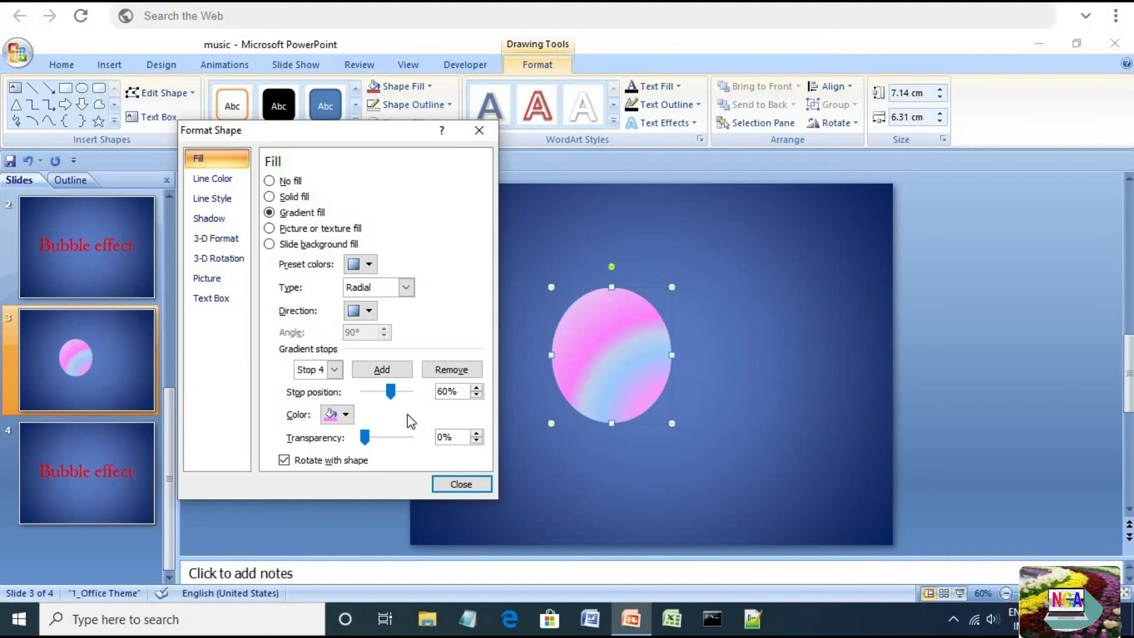
# Set gradient Stop 5 to a lavender, RGB 159, 144, 250
pyautogui.click(341, 371)
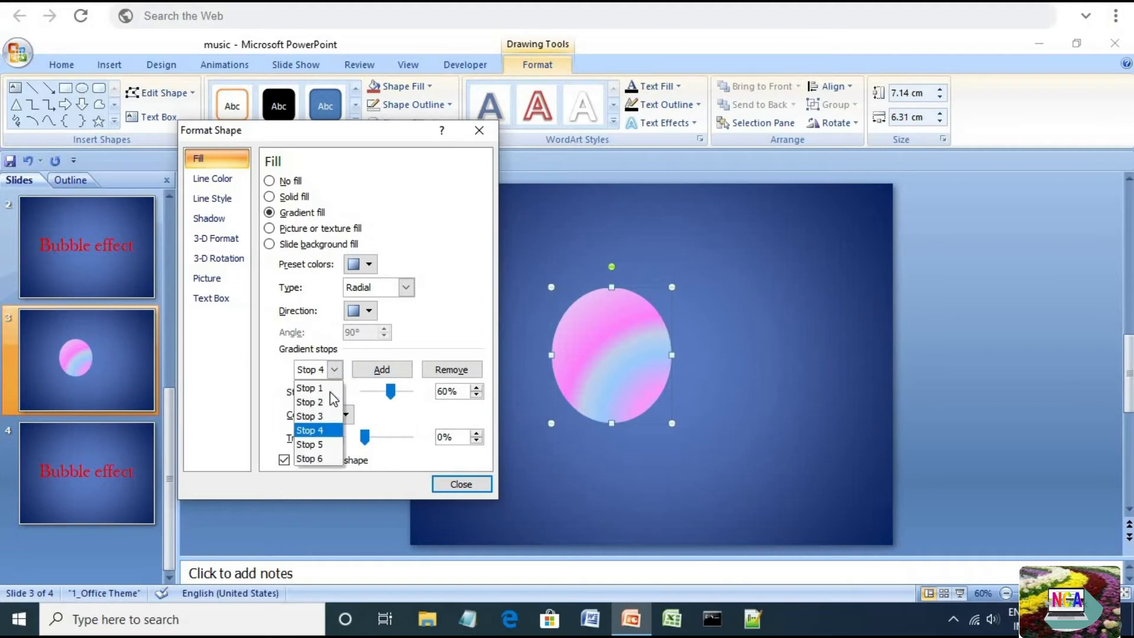
pyautogui.click(325, 442)
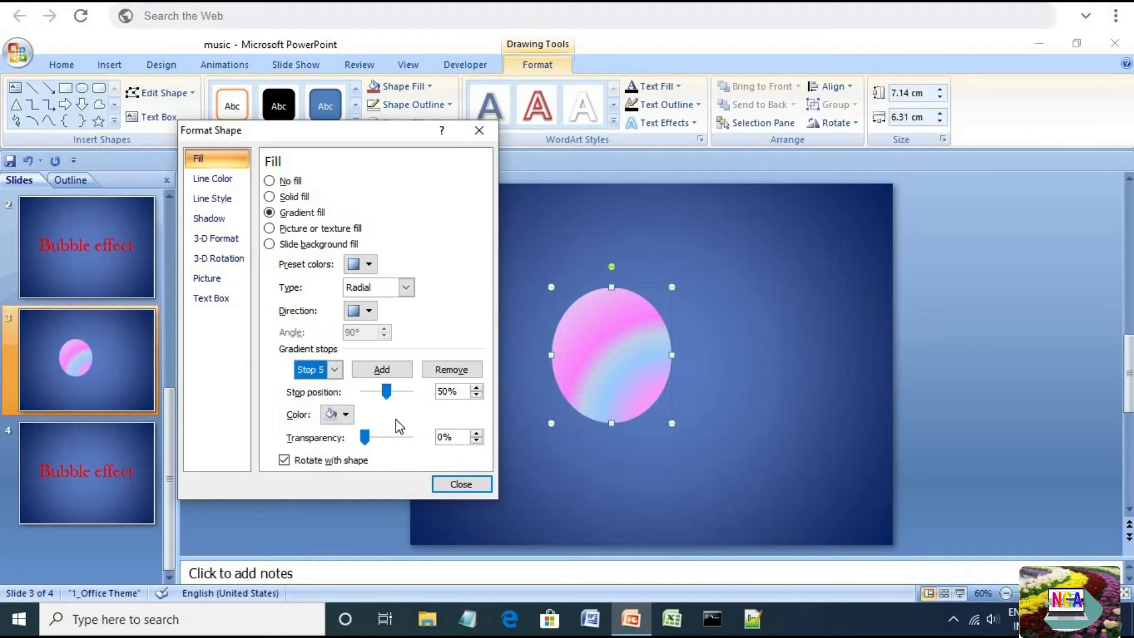
pyautogui.click(347, 414)
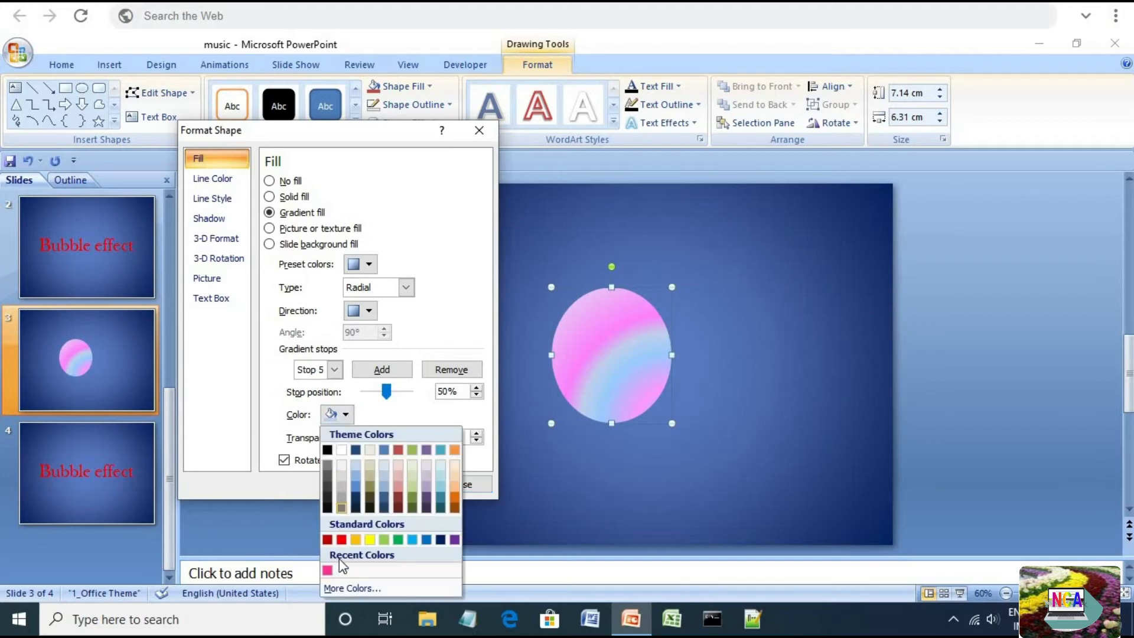
pyautogui.click(343, 587)
pyautogui.click(466, 181)
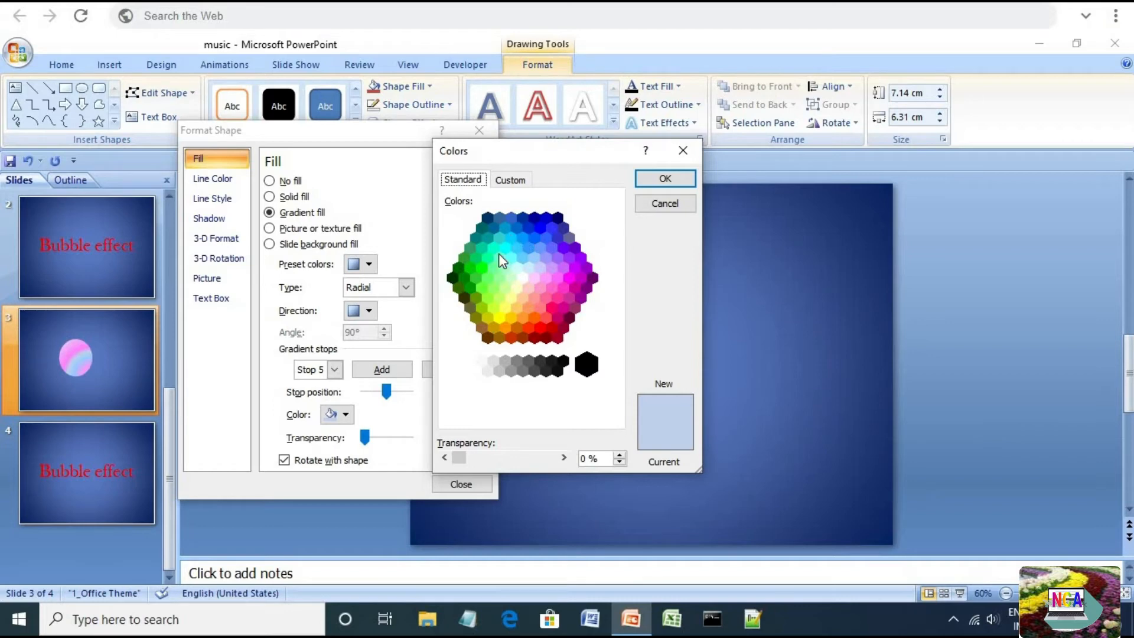
pyautogui.click(533, 278)
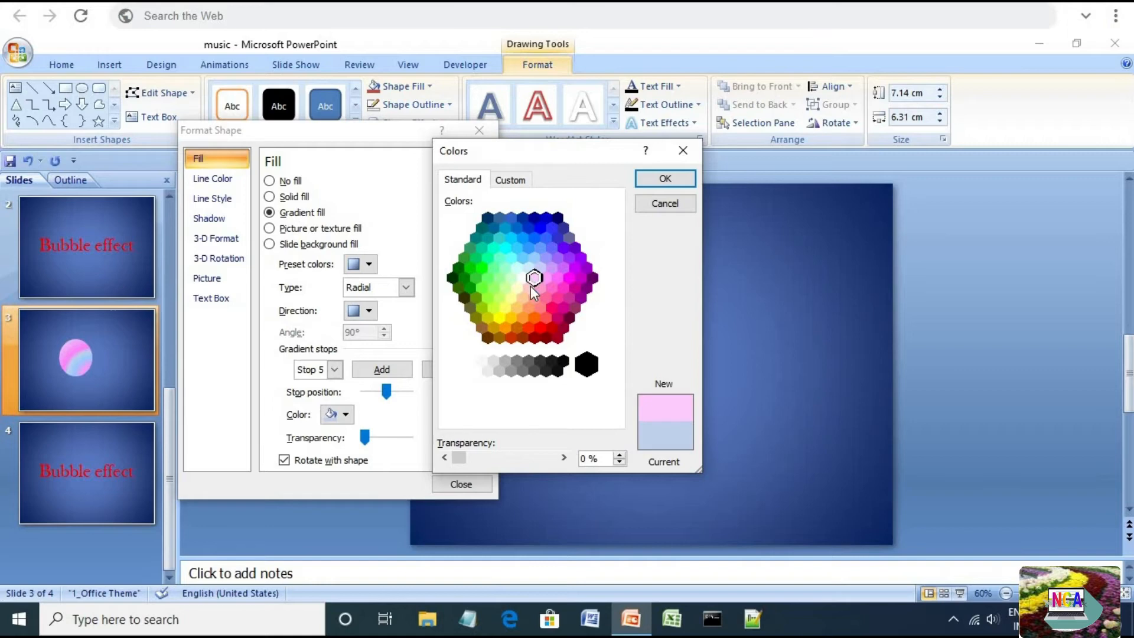
pyautogui.click(530, 308)
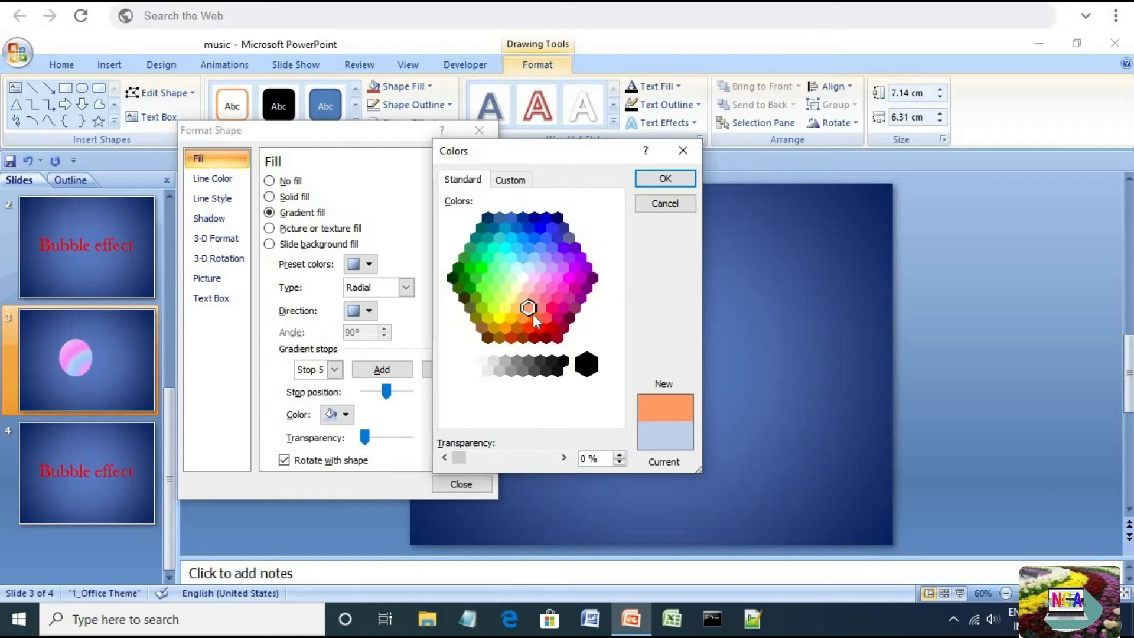
pyautogui.click(516, 307)
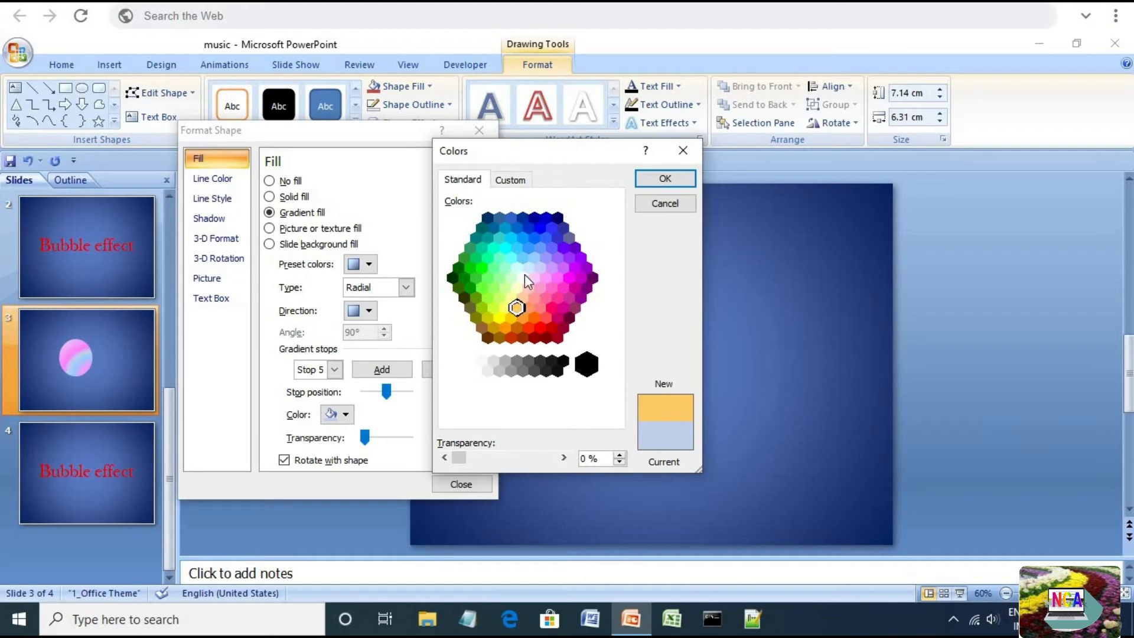
pyautogui.click(526, 288)
pyautogui.click(533, 300)
pyautogui.click(544, 303)
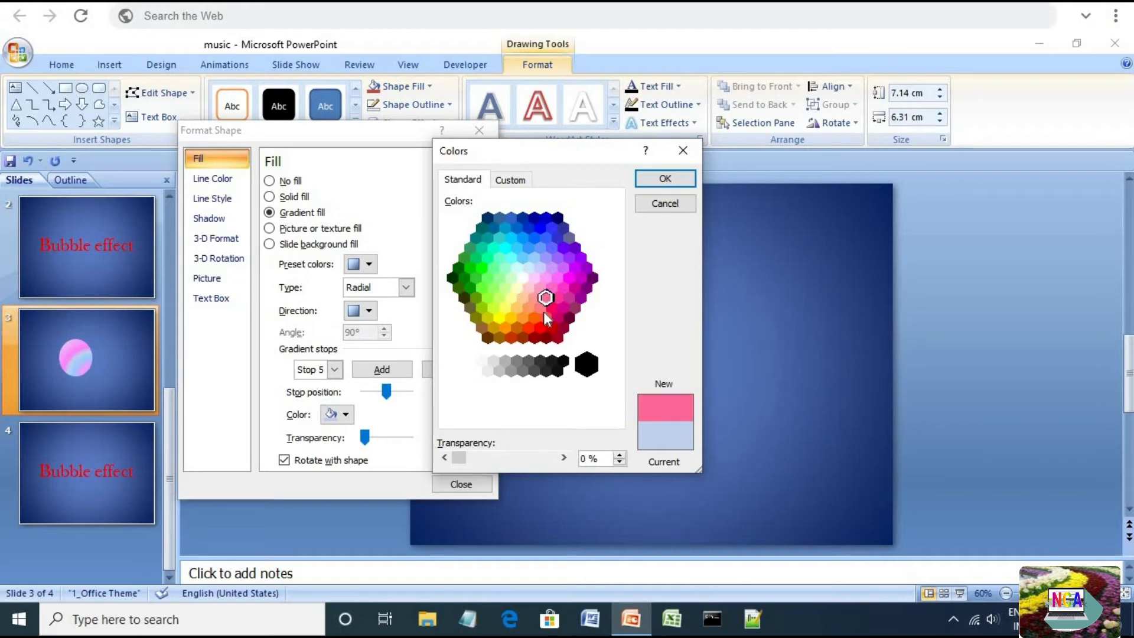
pyautogui.click(511, 180)
pyautogui.moveTo(614, 248); pyautogui.dragTo(616, 239)
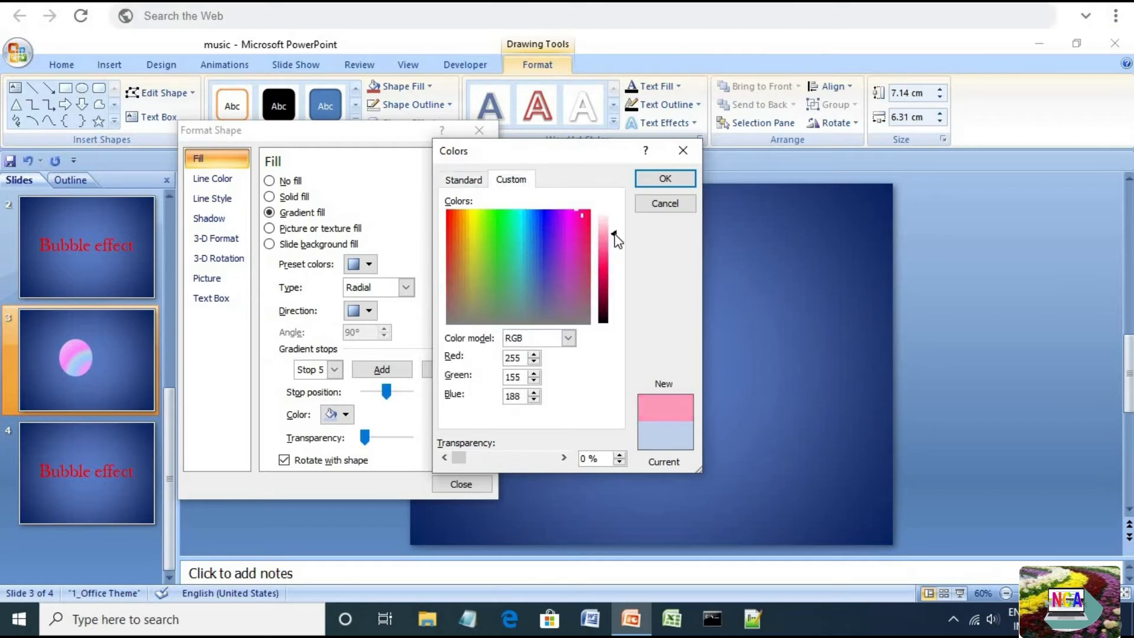
pyautogui.click(545, 220)
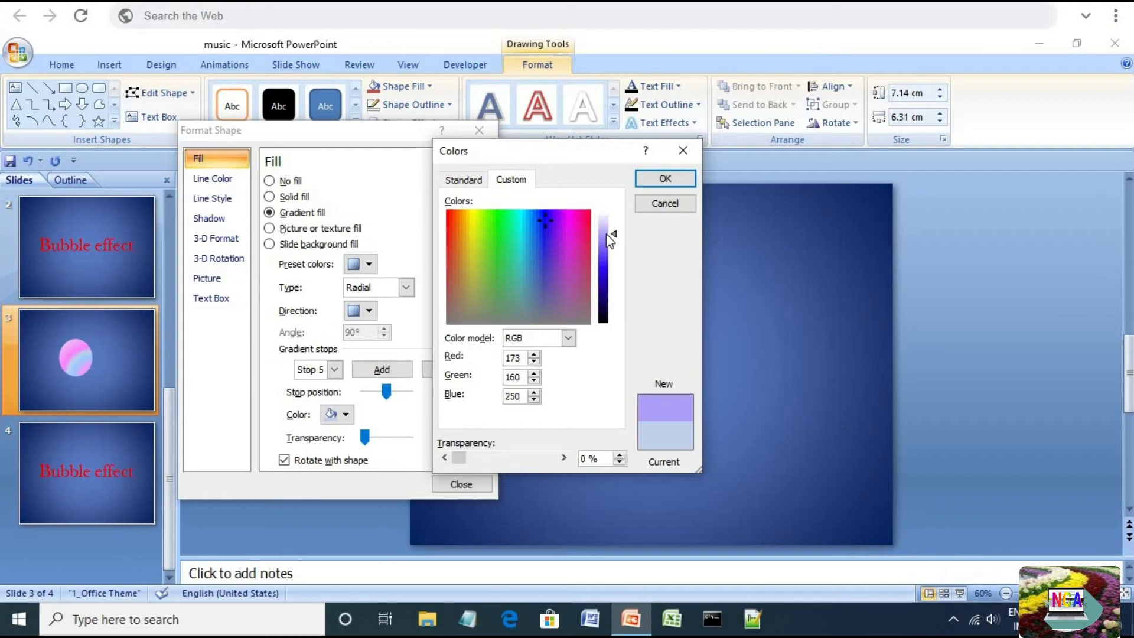
pyautogui.moveTo(614, 235); pyautogui.dragTo(614, 238)
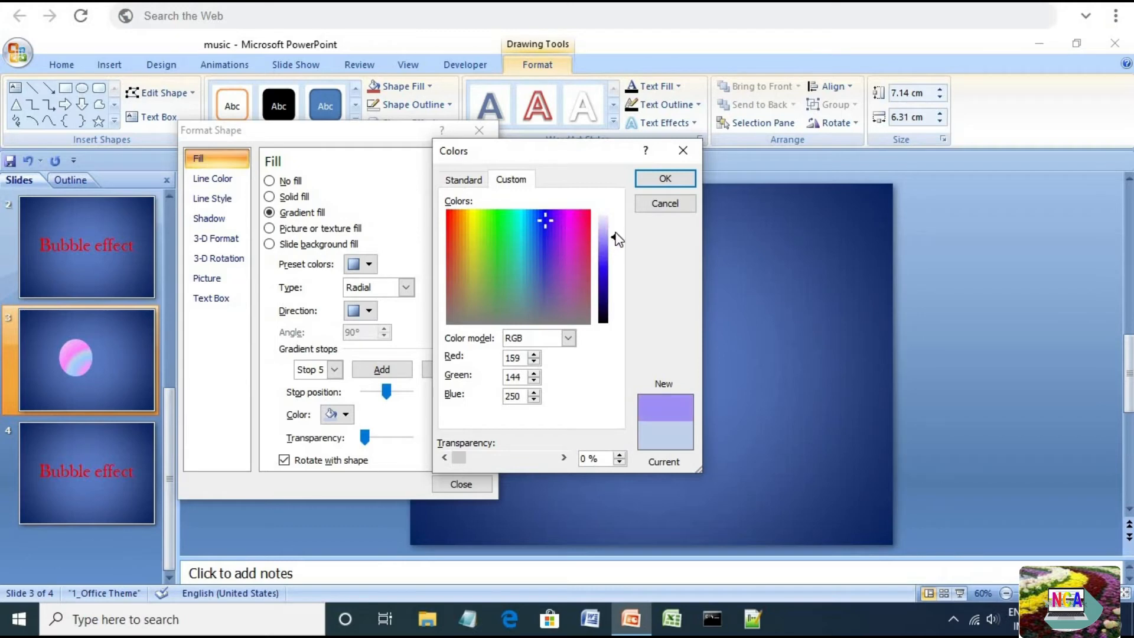
pyautogui.click(655, 185)
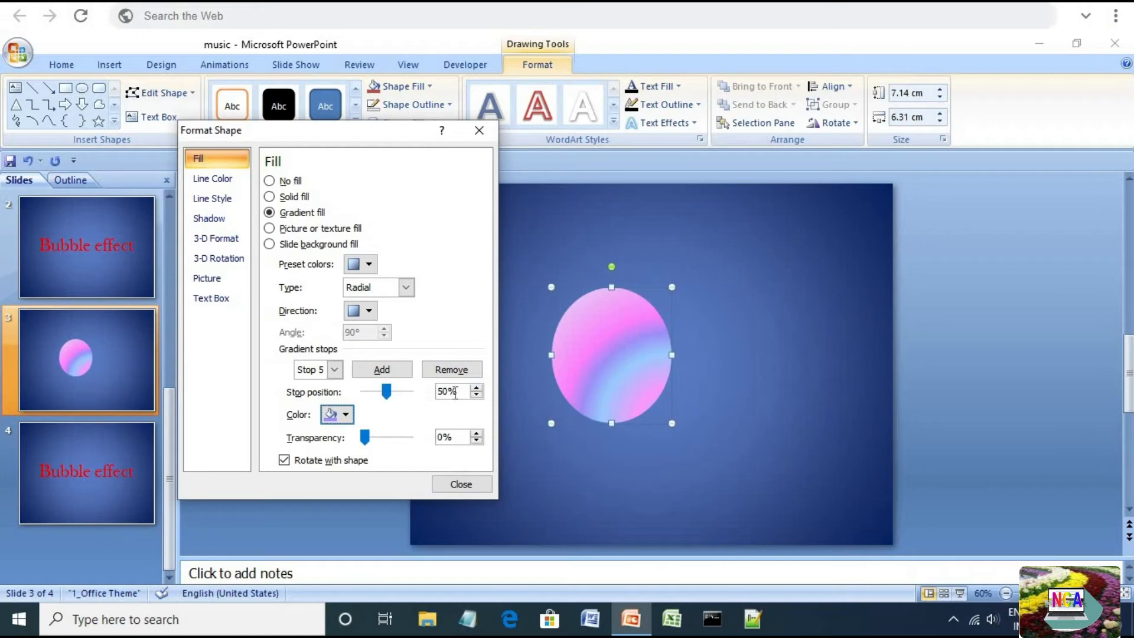
# Raise Stop 5's position to 80%
pyautogui.click(477, 388)
pyautogui.moveTo(477, 389); pyautogui.dragTo(477, 391)
pyautogui.click(477, 394)
pyautogui.click(478, 394)
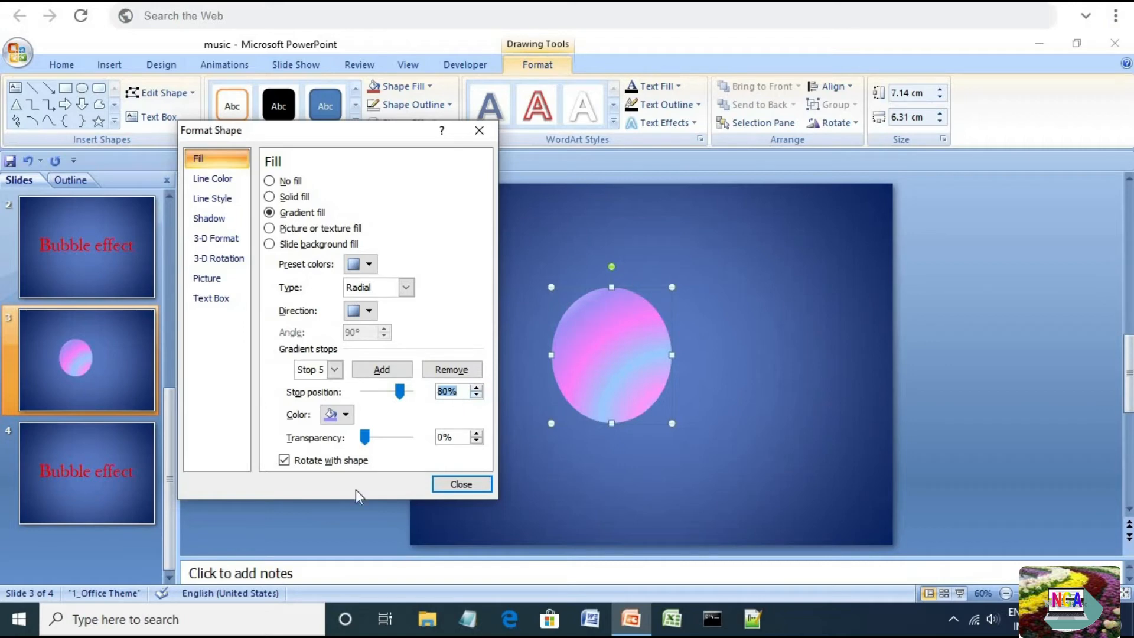
# Set gradient Stop 6's colour to a pale yellow picked from the custom colour spectrum
pyautogui.click(345, 415)
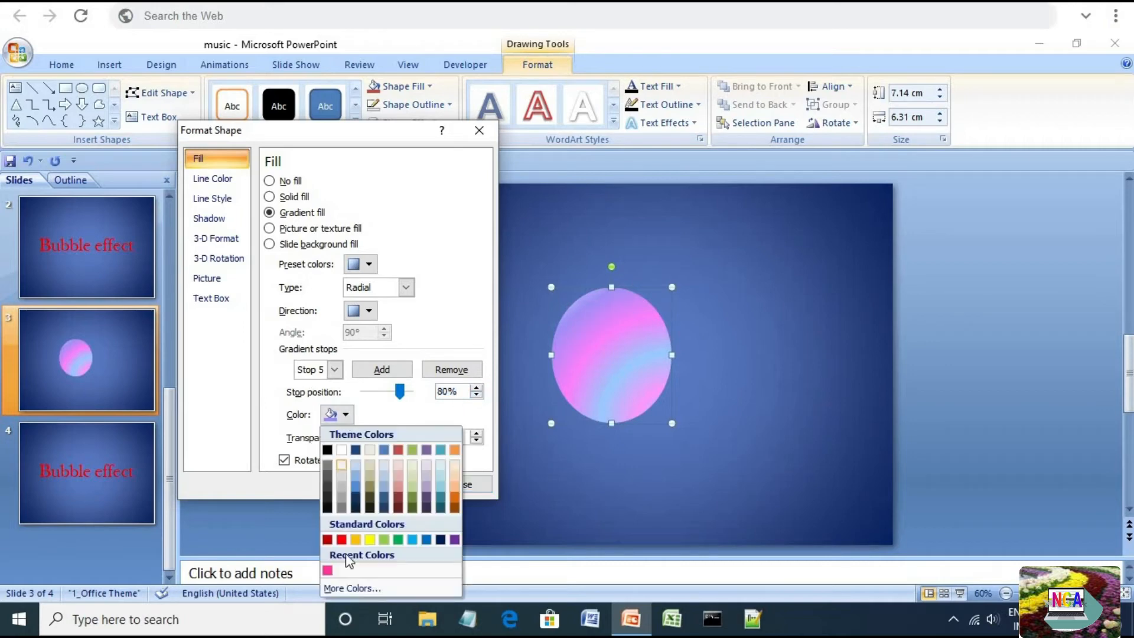
pyautogui.click(335, 369)
pyautogui.click(324, 458)
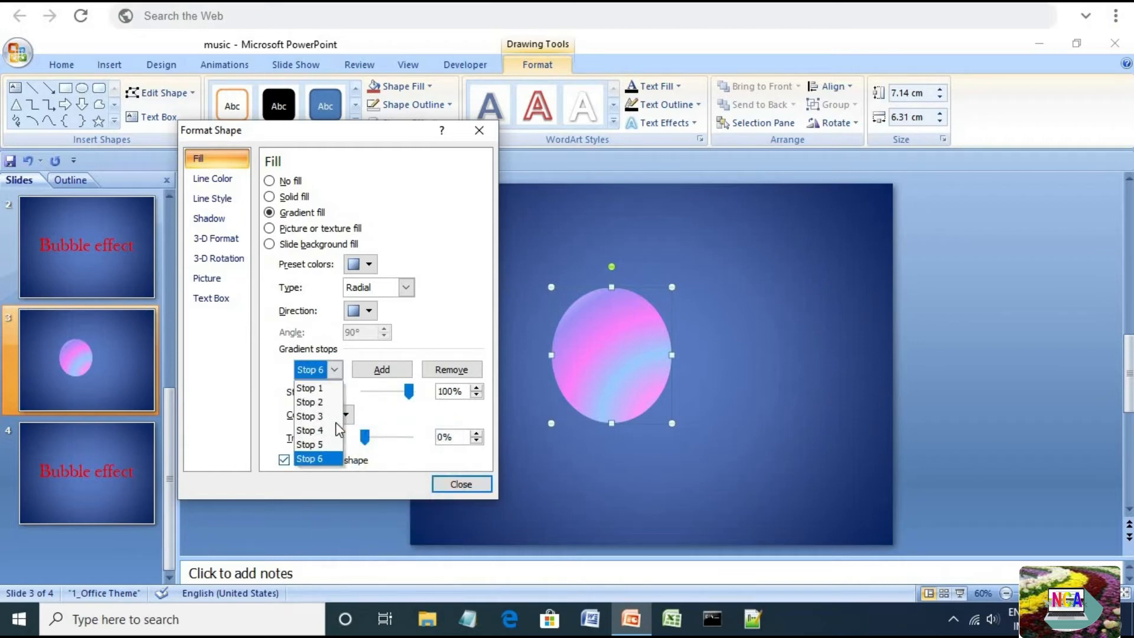
pyautogui.click(345, 414)
pyautogui.click(353, 587)
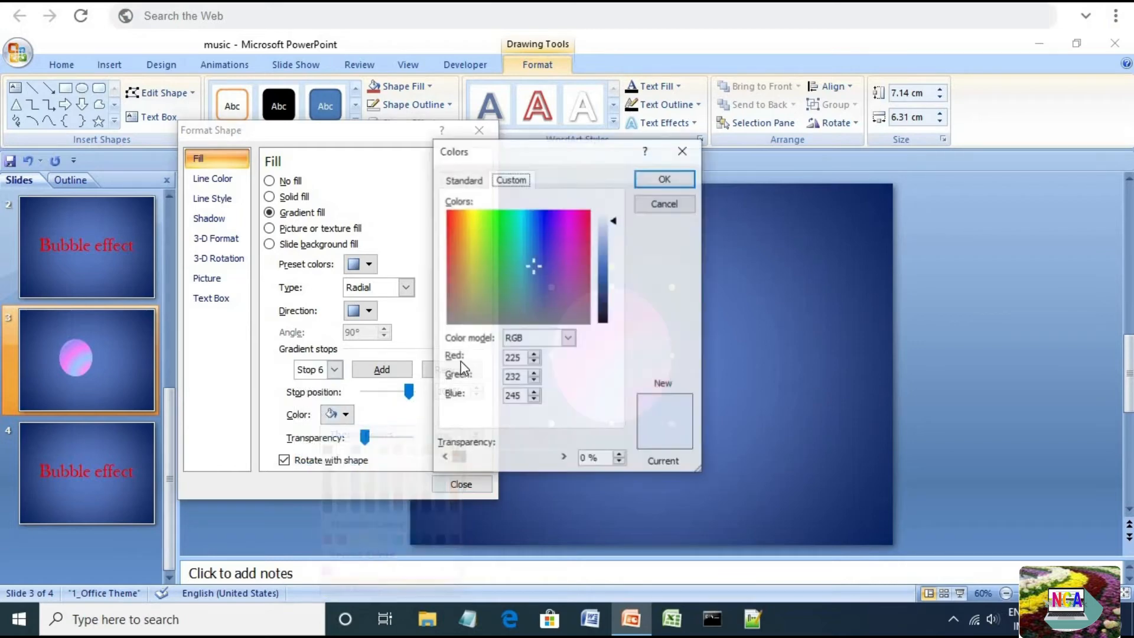
pyautogui.click(468, 219)
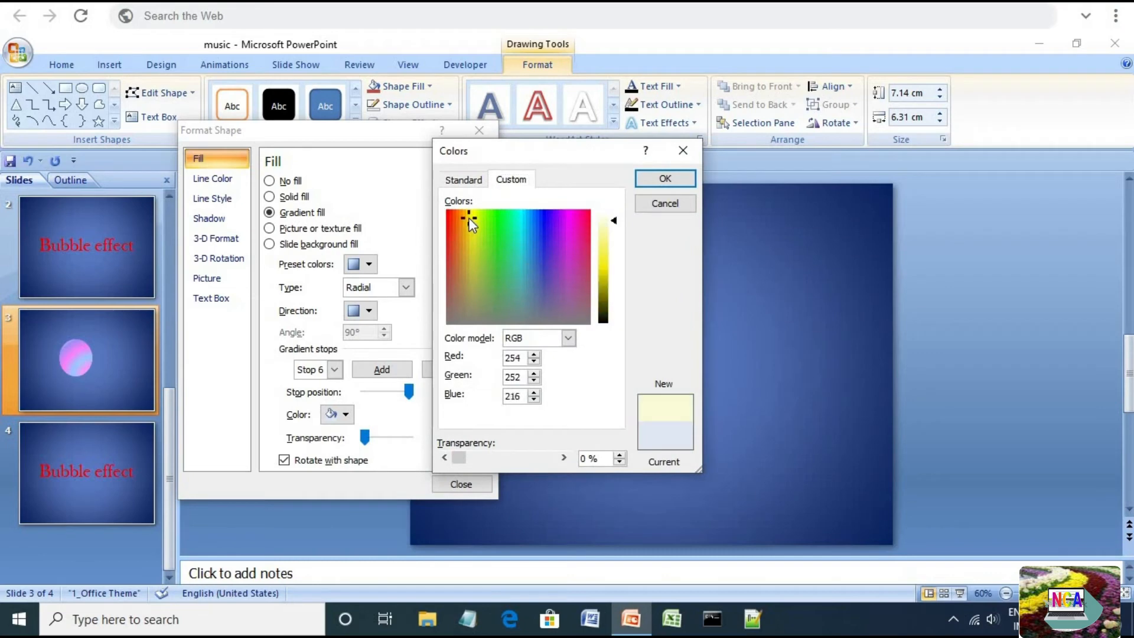
pyautogui.moveTo(616, 219); pyautogui.dragTo(616, 228)
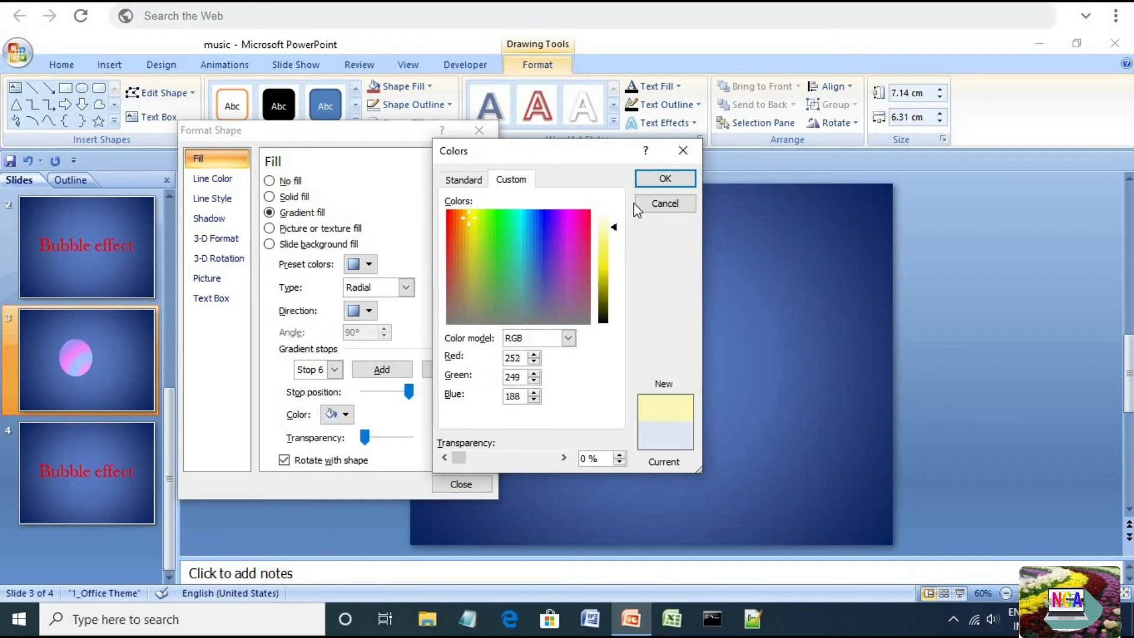
pyautogui.click(664, 178)
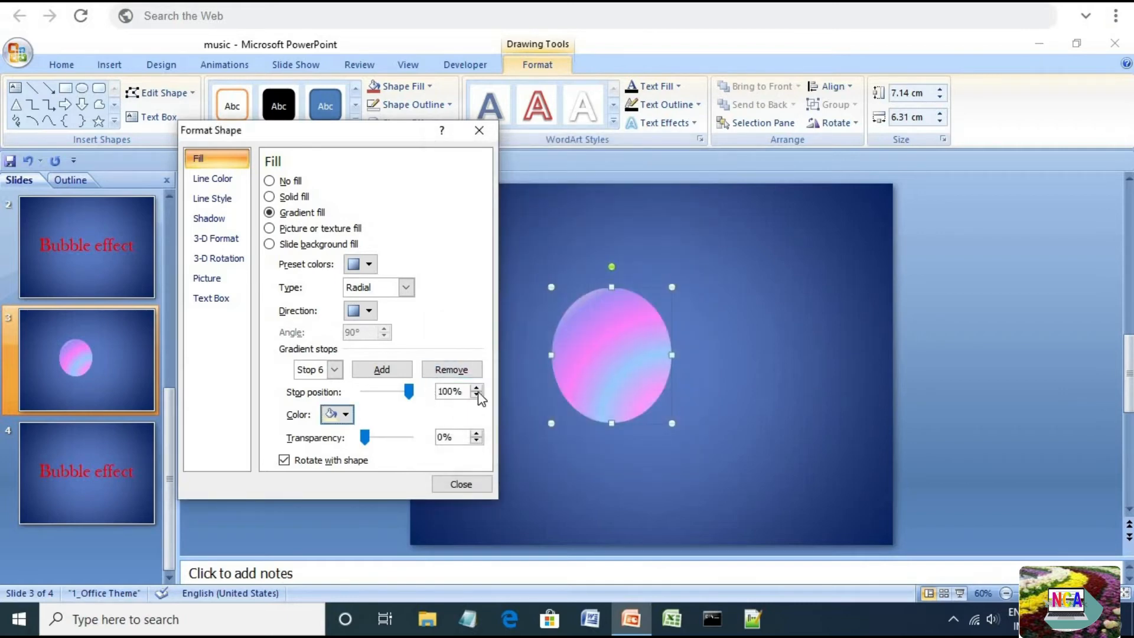
# Lower Stop 6's position to 82%
pyautogui.click(476, 395)
pyautogui.click(476, 395)
pyautogui.click(476, 395)
pyautogui.click(476, 395)
pyautogui.click(476, 395)
pyautogui.click(476, 395)
pyautogui.doubleClick(476, 395)
pyautogui.click(476, 395)
pyautogui.doubleClick(476, 395)
pyautogui.click(476, 395)
pyautogui.doubleClick(476, 395)
pyautogui.click(476, 395)
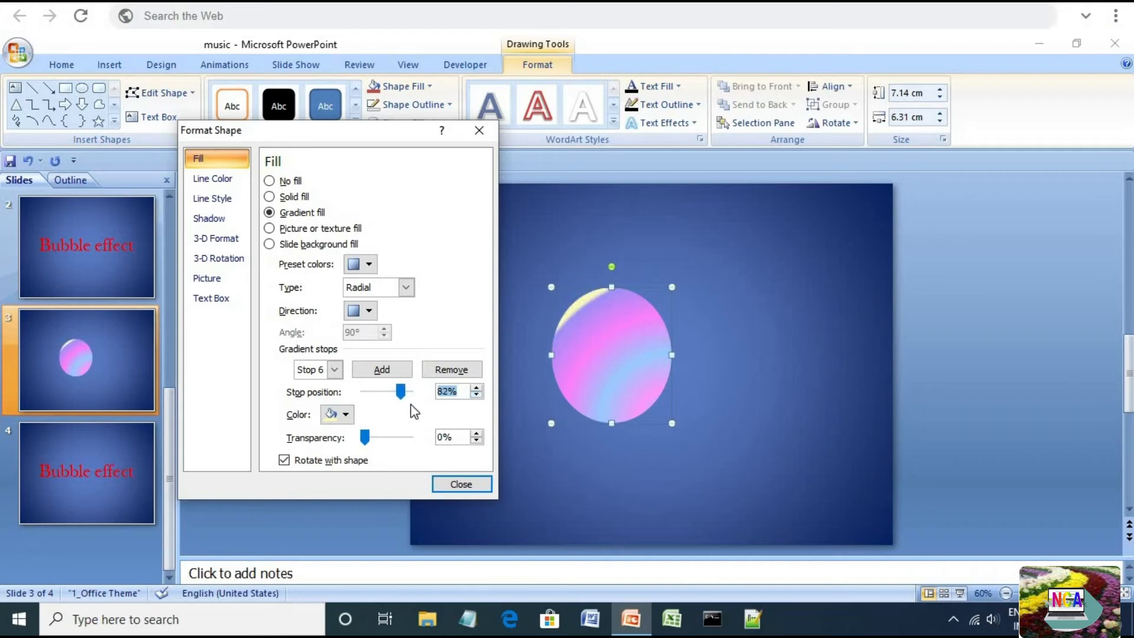
pyautogui.click(400, 390)
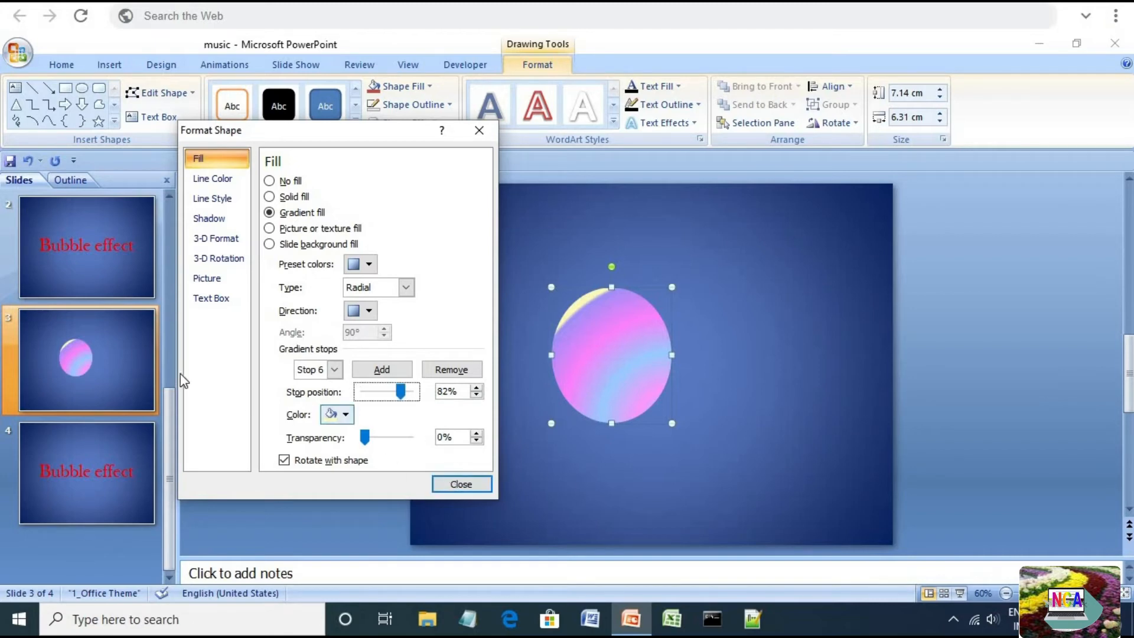
# Apply the circle top bevel to the oval and set its width and height to 50 pt
pyautogui.click(223, 240)
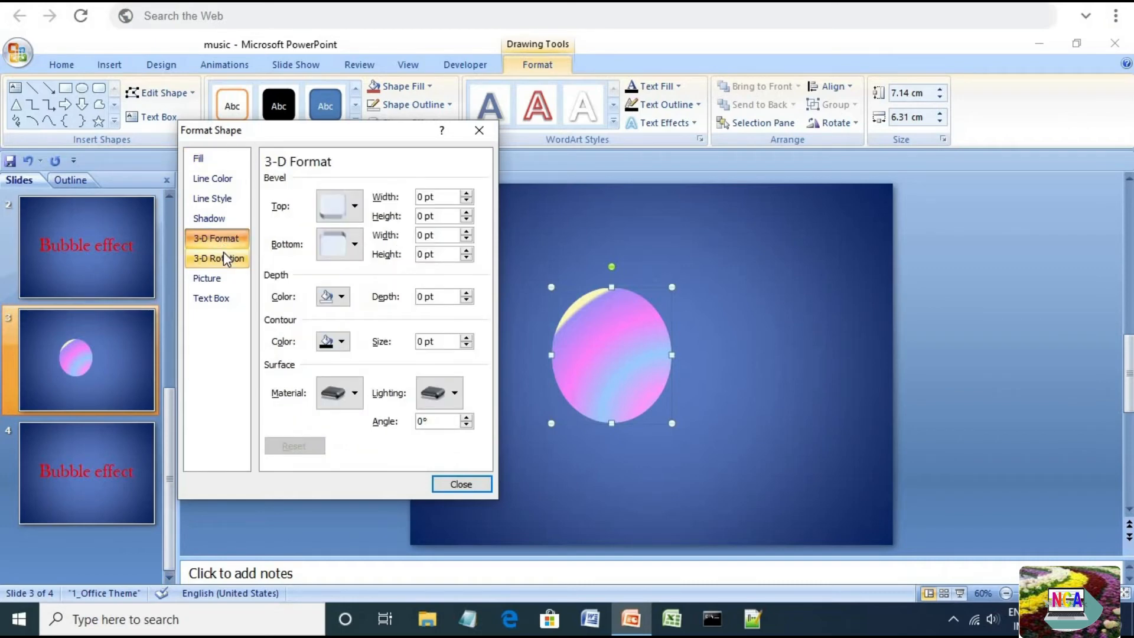
pyautogui.click(348, 207)
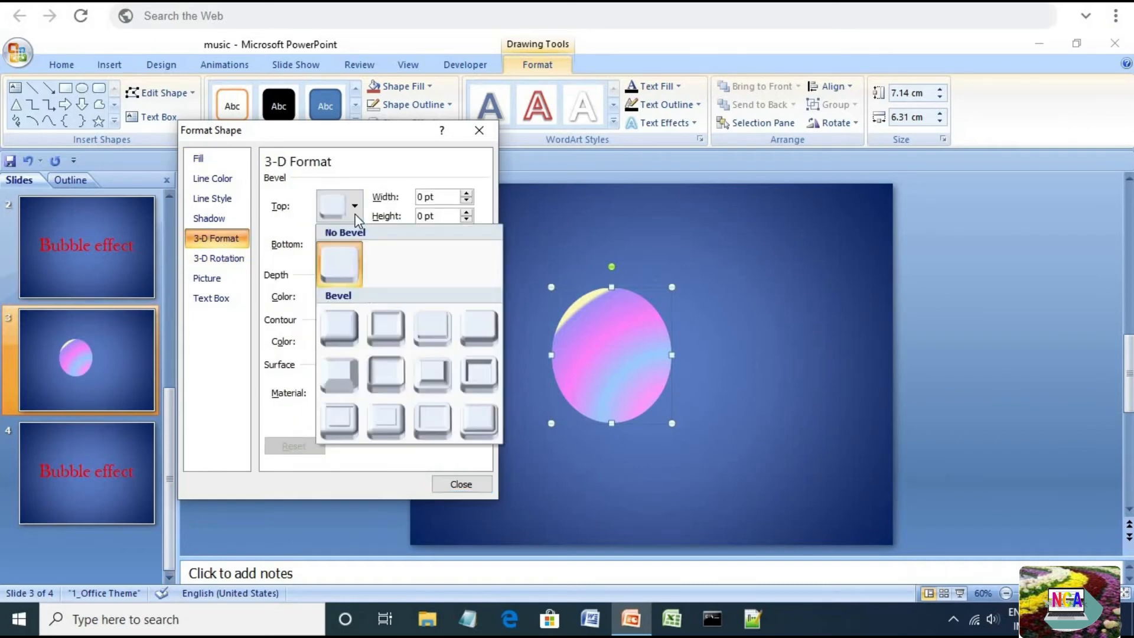
pyautogui.click(342, 328)
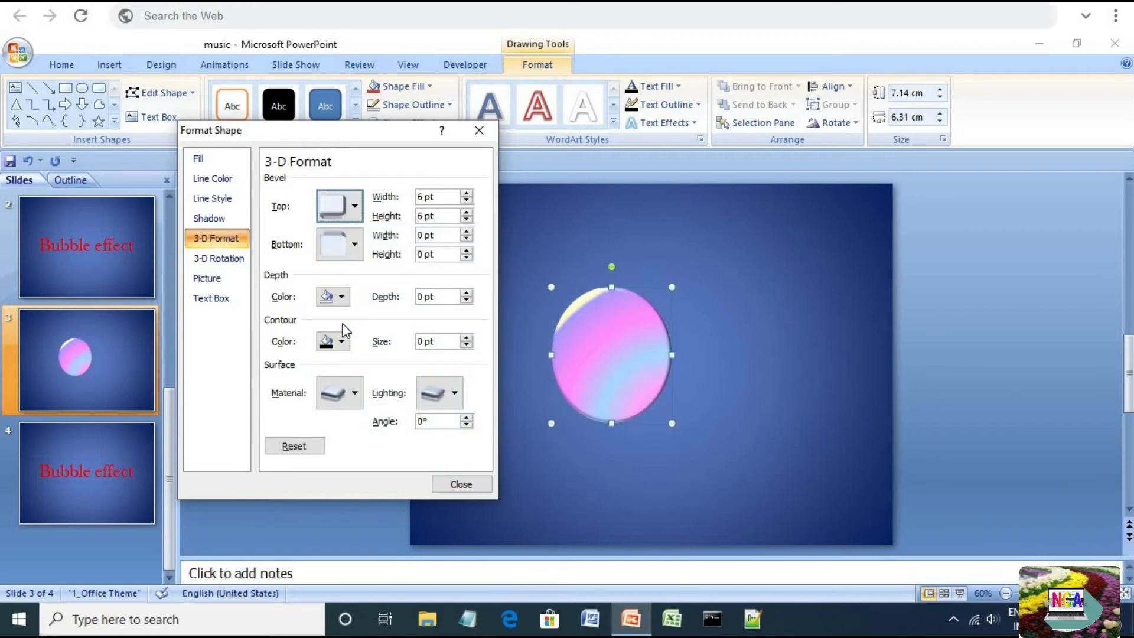
pyautogui.doubleClick(420, 197)
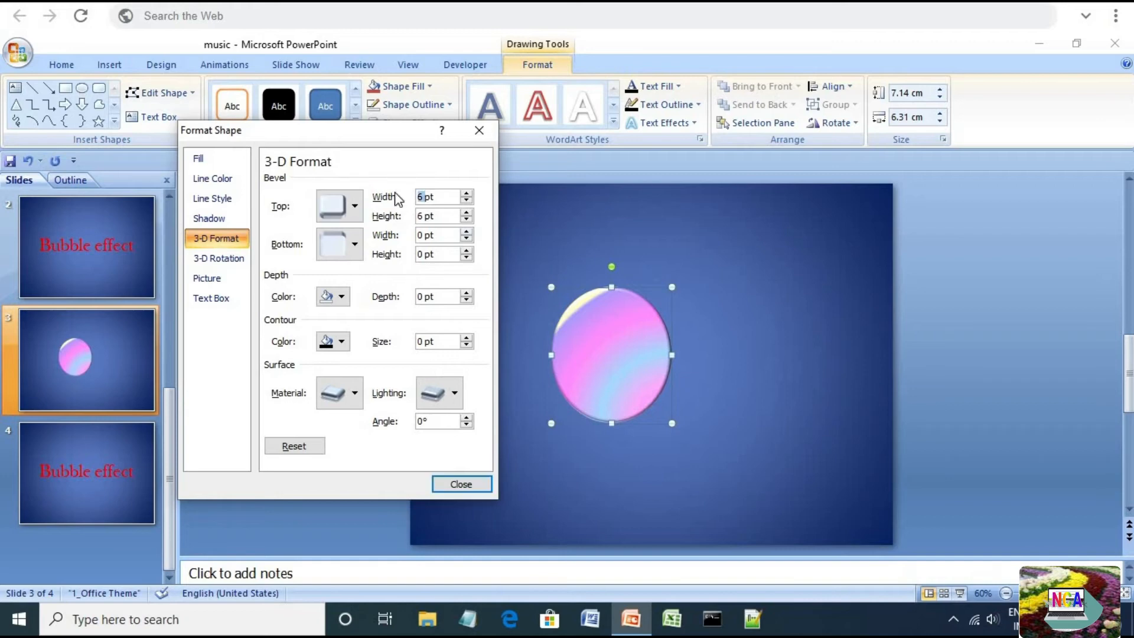
pyautogui.write('50')
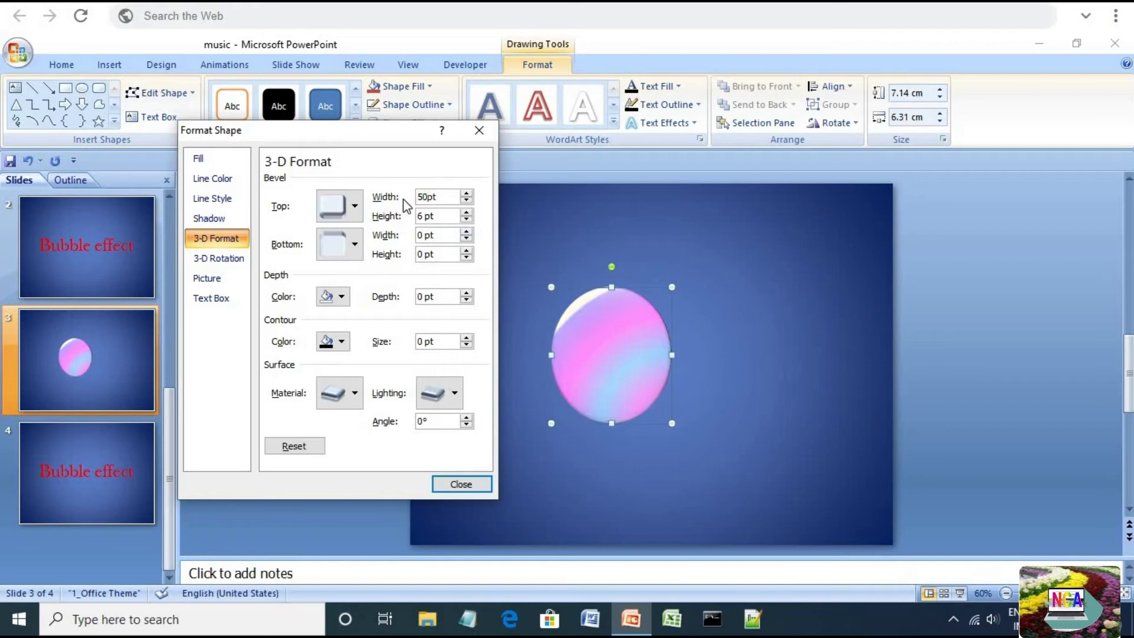
pyautogui.doubleClick(416, 216)
pyautogui.write('50')
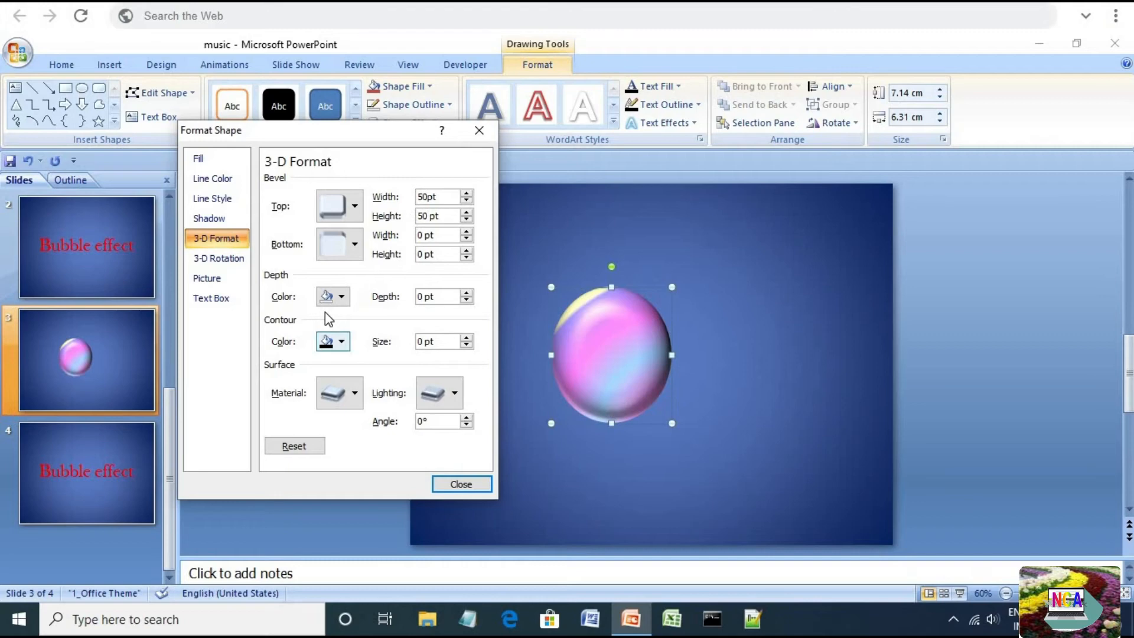
# Set the 3-D contour colour to white and choose a translucent surface material
pyautogui.click(342, 342)
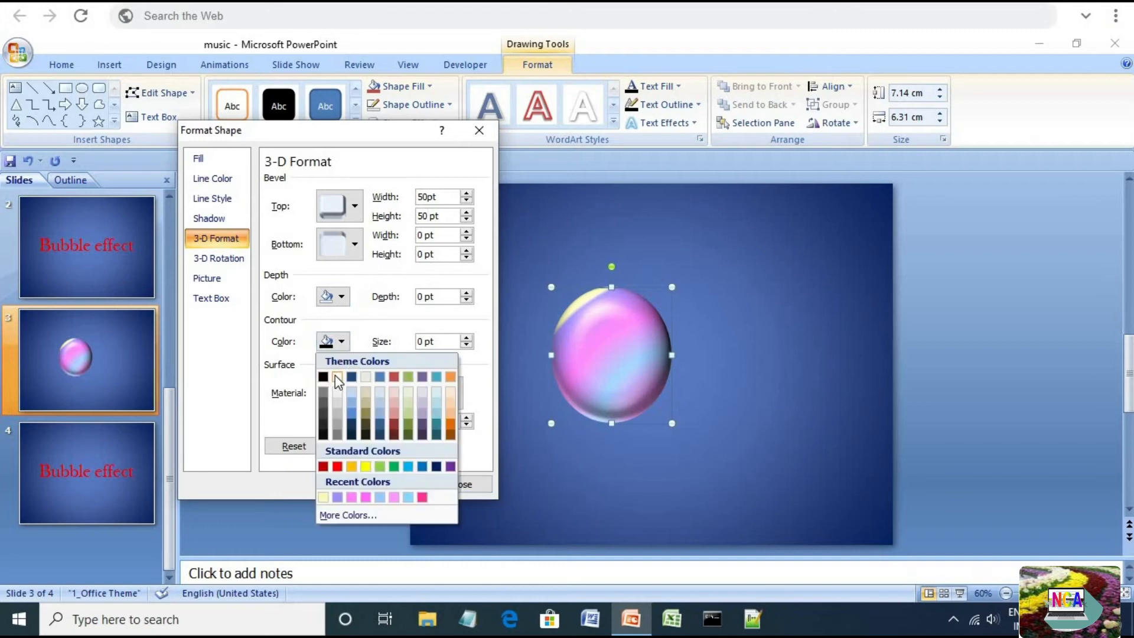
pyautogui.click(335, 374)
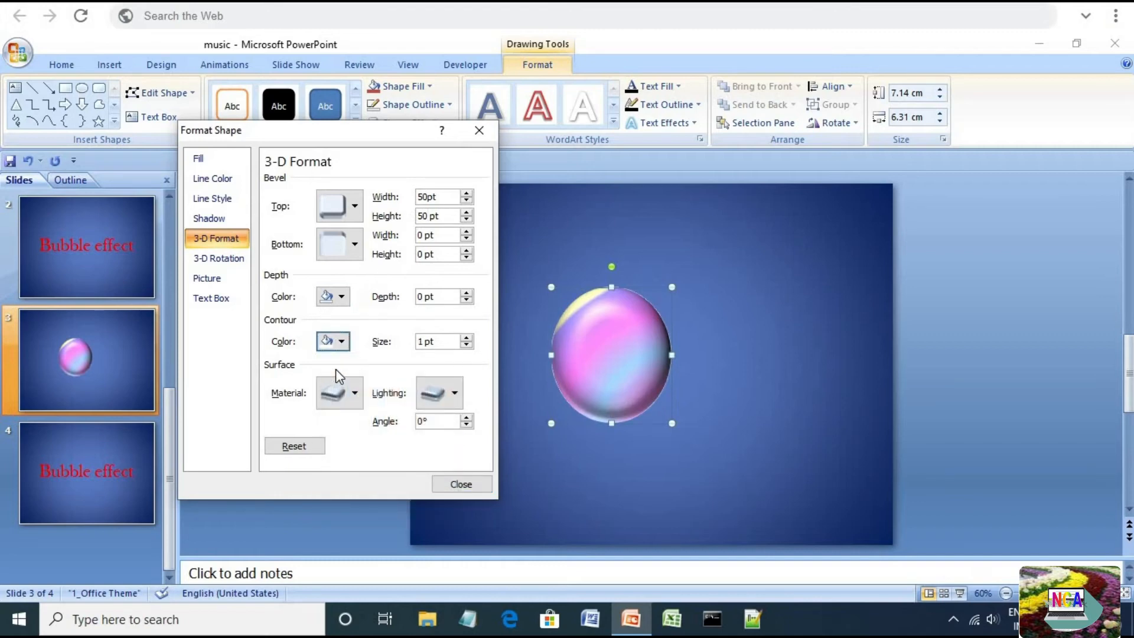
pyautogui.click(355, 394)
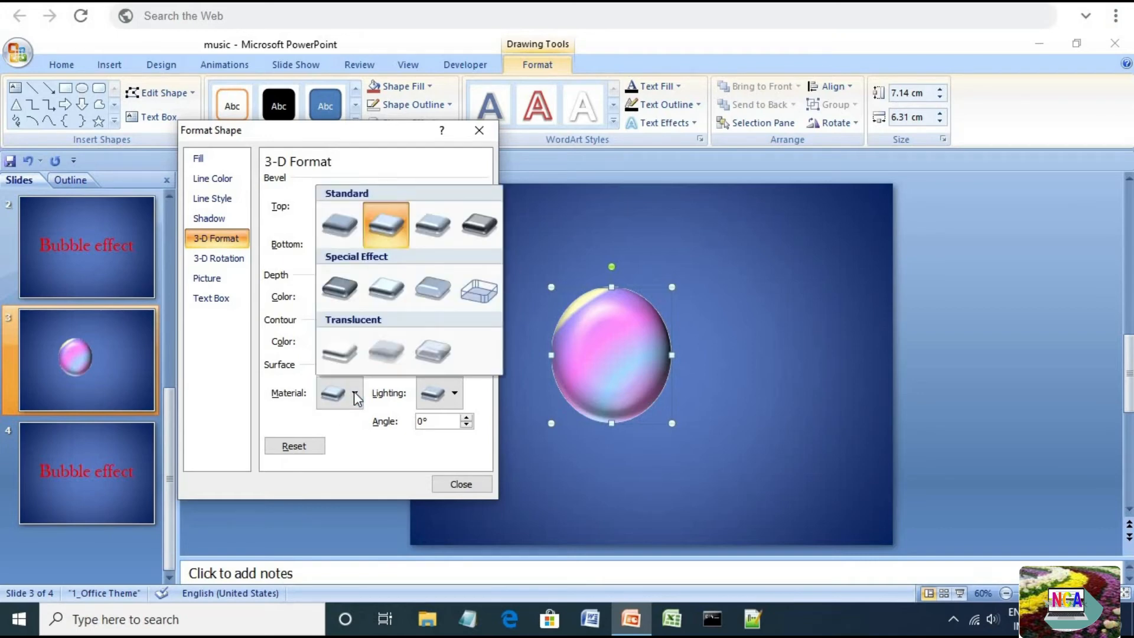
pyautogui.click(432, 356)
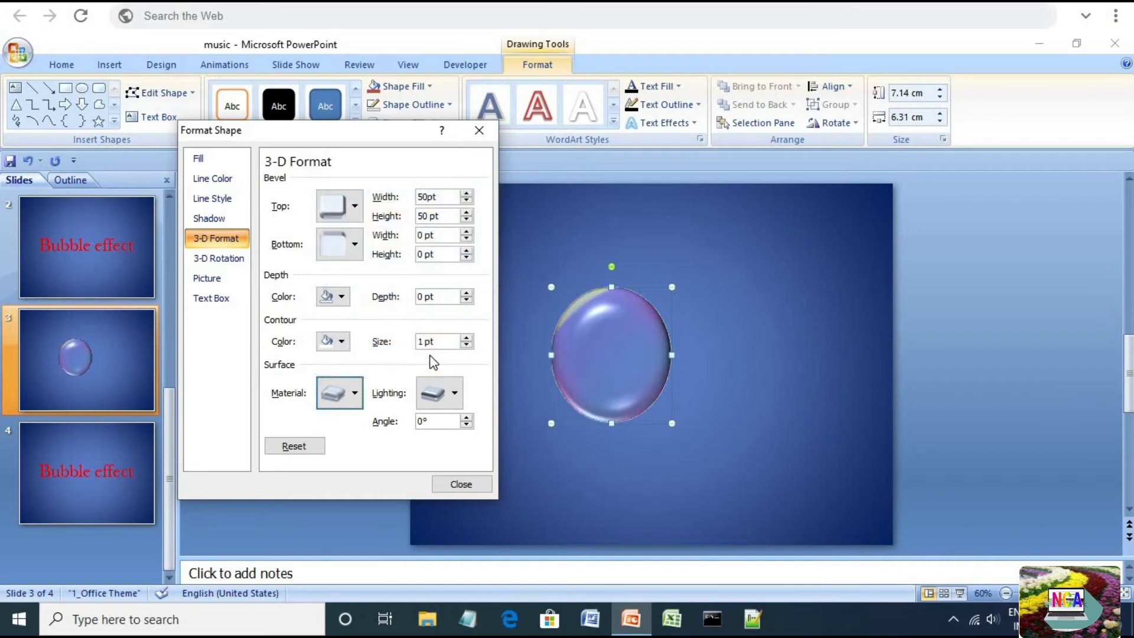
# Choose a special lighting preset, set the lighting angle to 110°, and close the dialog
pyautogui.click(455, 394)
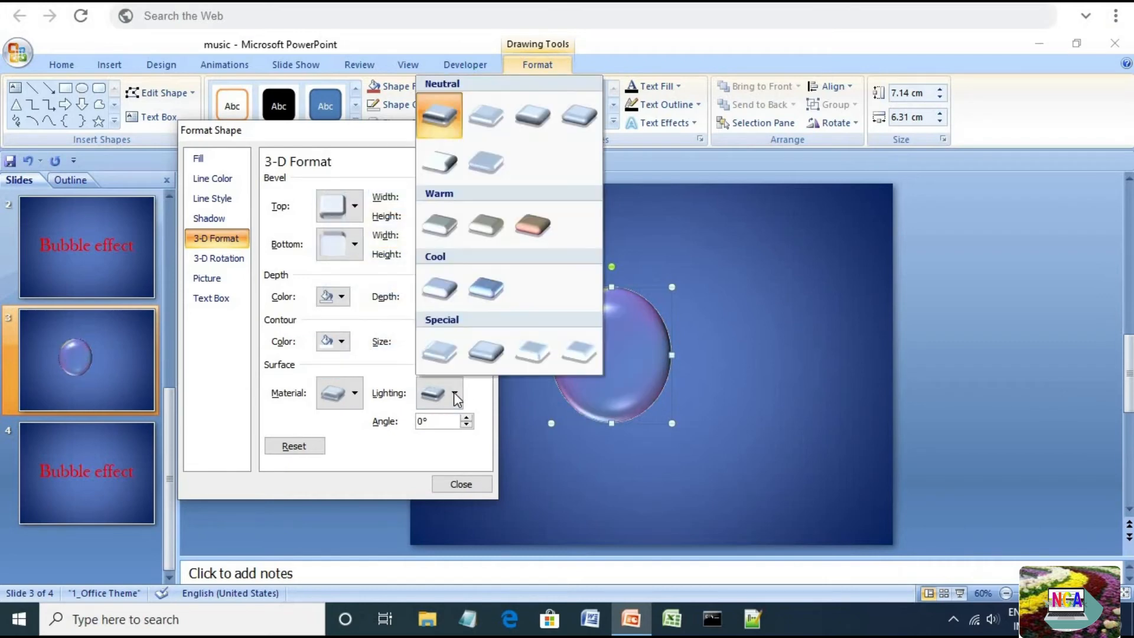
pyautogui.click(533, 352)
pyautogui.click(467, 423)
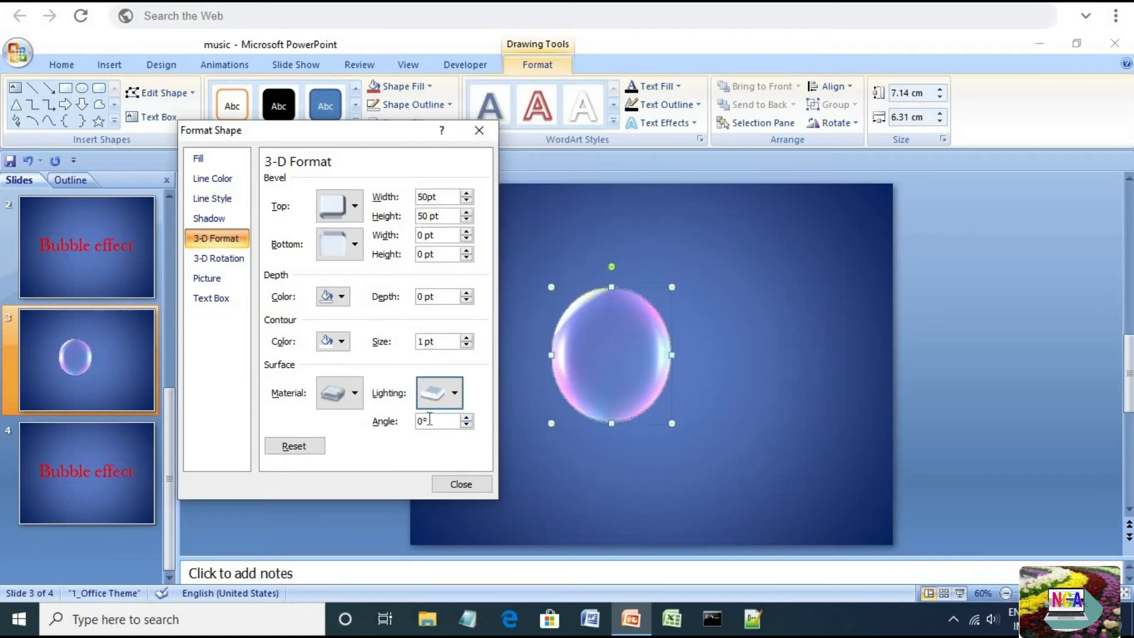
pyautogui.write('11')
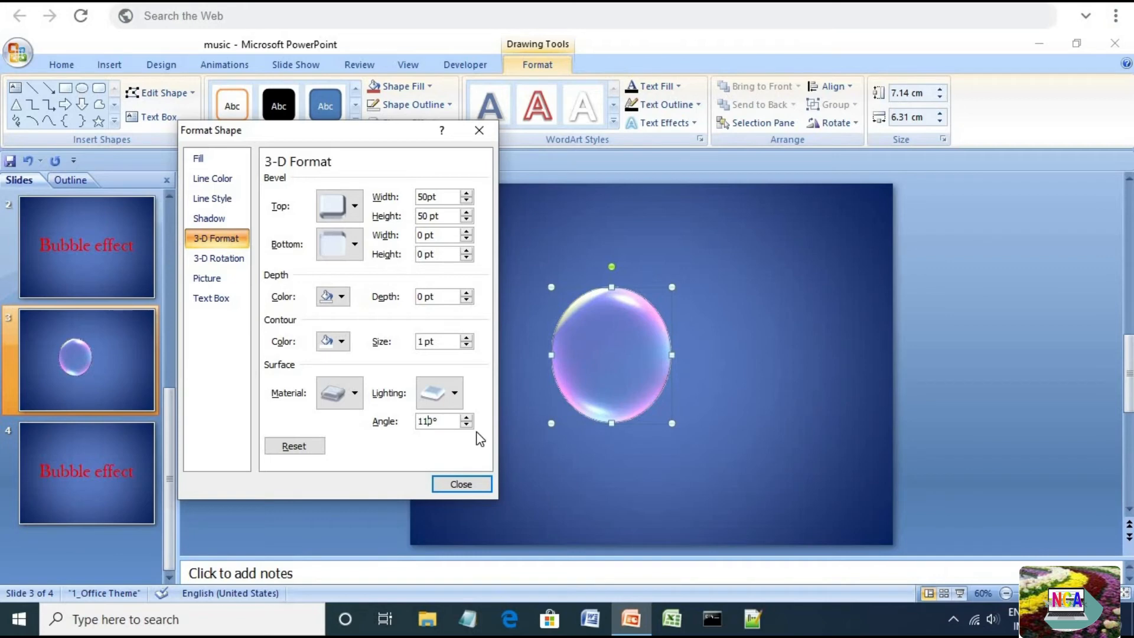
pyautogui.click(455, 486)
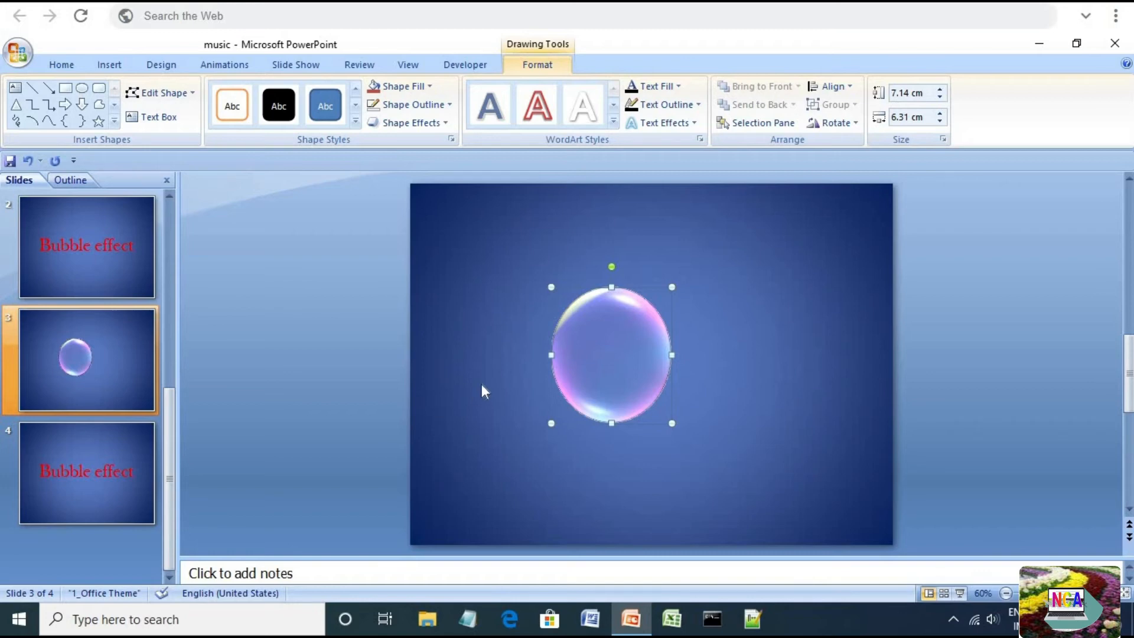
# Open the Custom Animation pane for the selected bubble
pyautogui.click(231, 64)
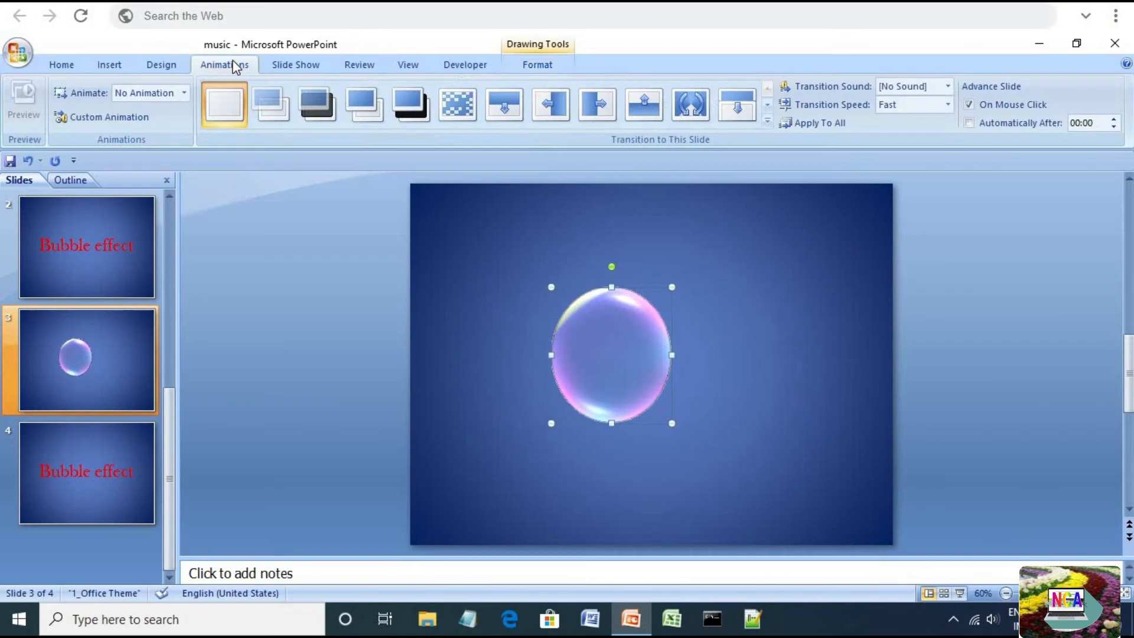
pyautogui.click(111, 116)
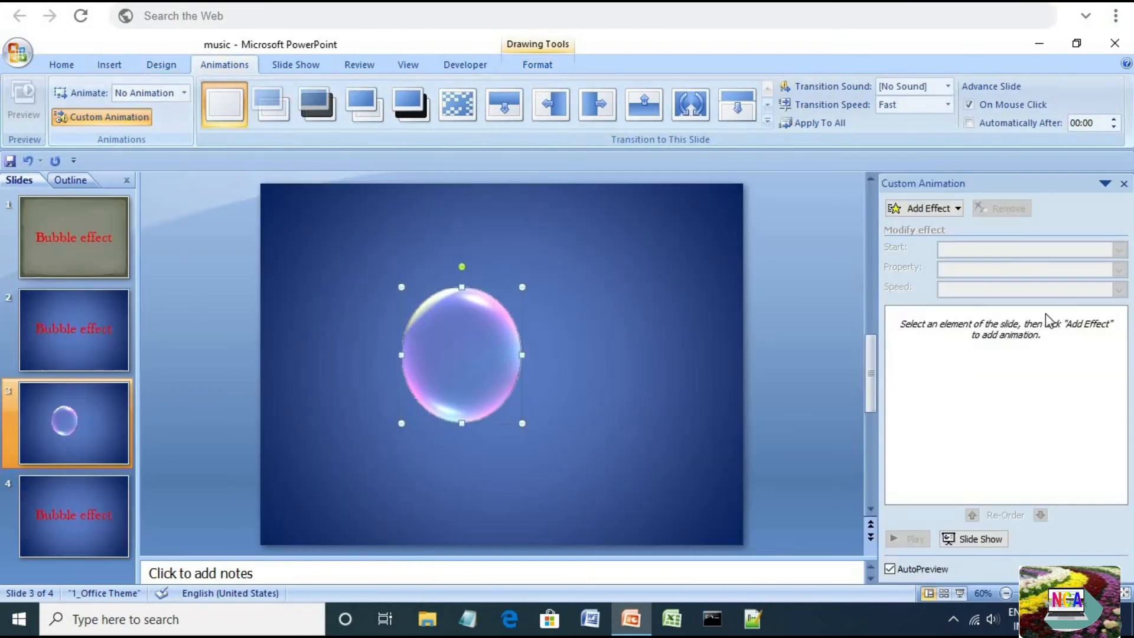
pyautogui.moveTo(474, 355); pyautogui.dragTo(476, 355)
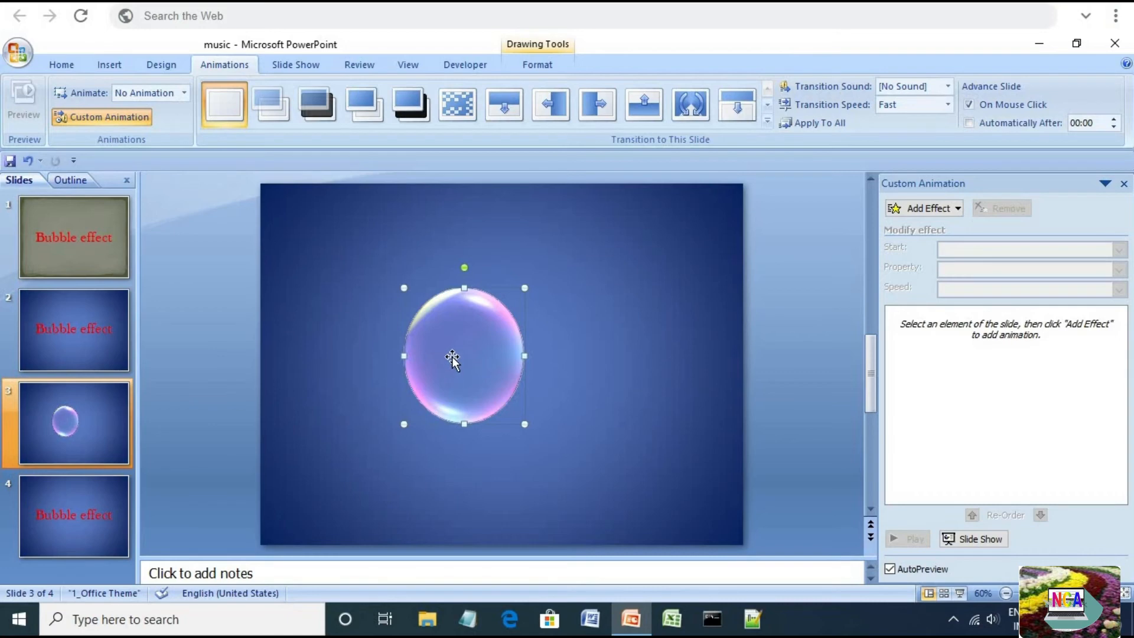
# Move the bubble just outside the slide's lower-right corner
pyautogui.click(1006, 593)
pyautogui.click(1005, 593)
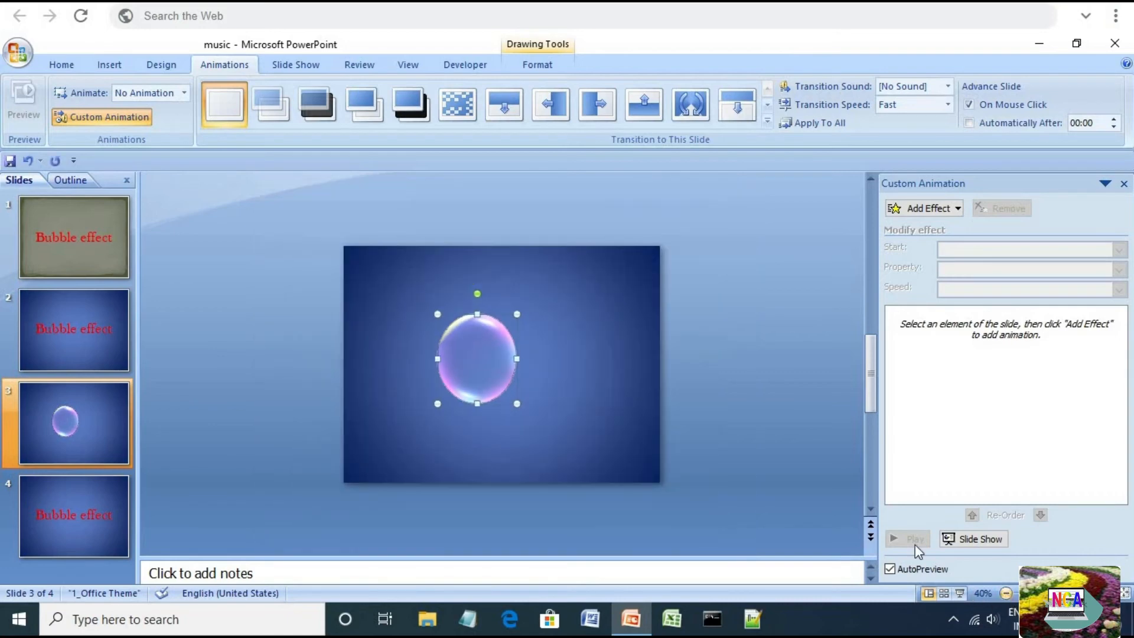
pyautogui.moveTo(491, 356); pyautogui.dragTo(742, 494)
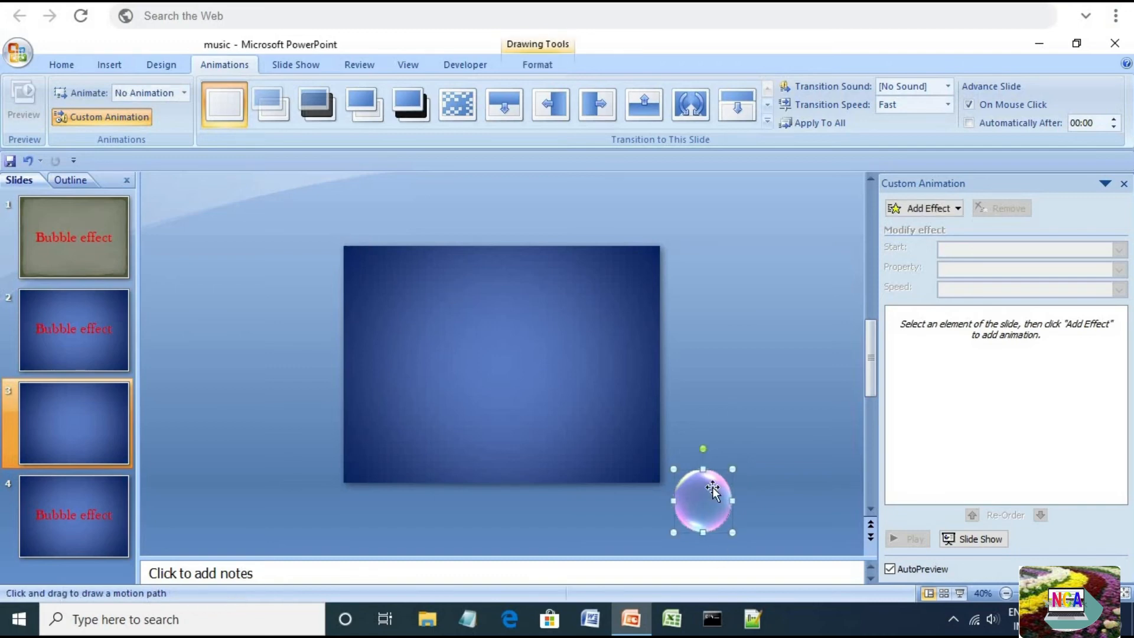
# Add a Curve custom motion path from the bubble, winding across the slide to beyond its upper-left corner
pyautogui.click(941, 210)
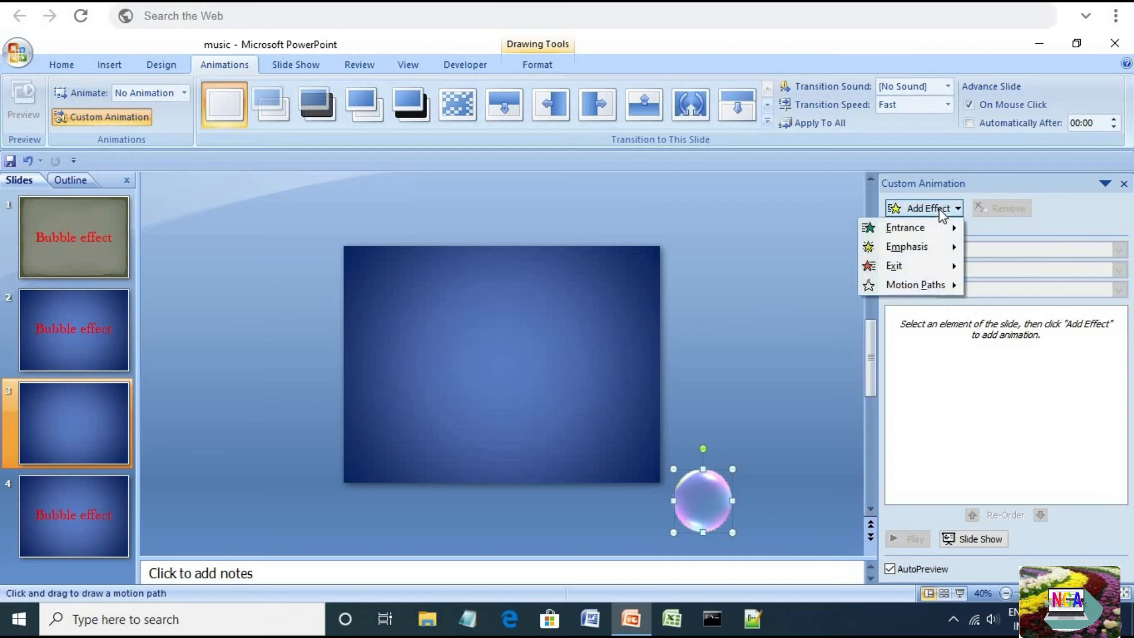
pyautogui.moveTo(927, 284)
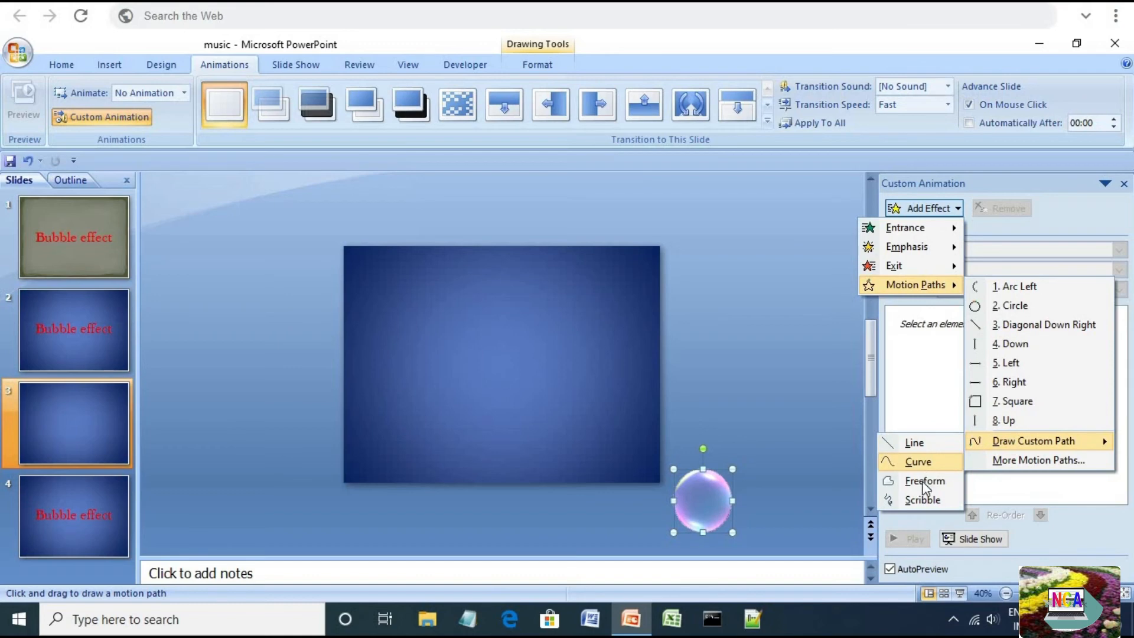
pyautogui.click(916, 464)
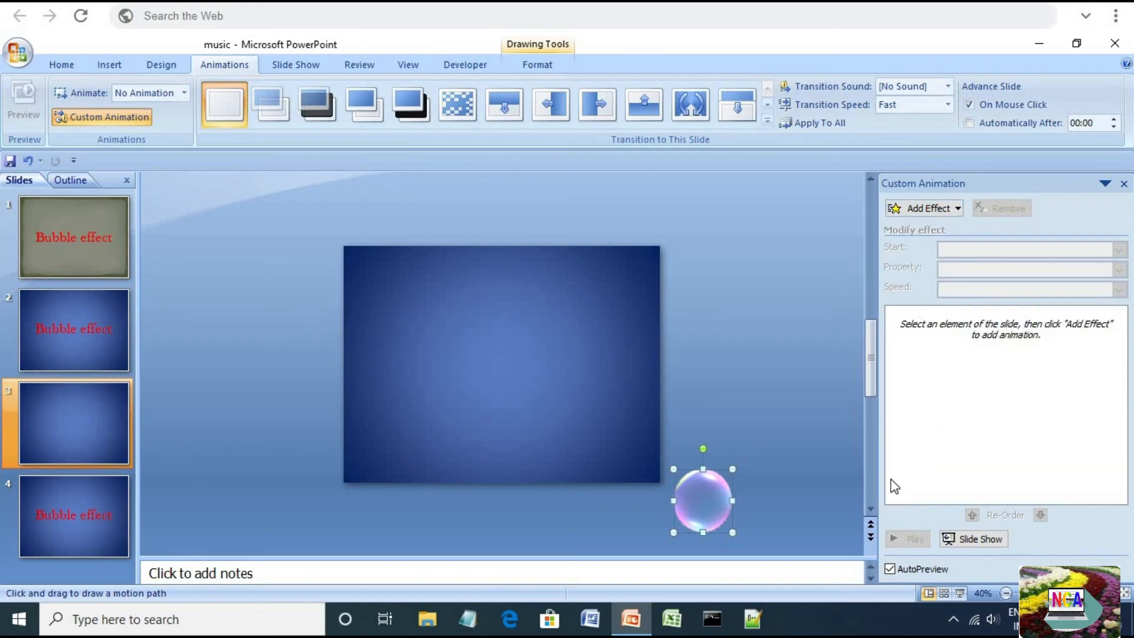
pyautogui.click(701, 493)
pyautogui.click(586, 401)
pyautogui.click(458, 398)
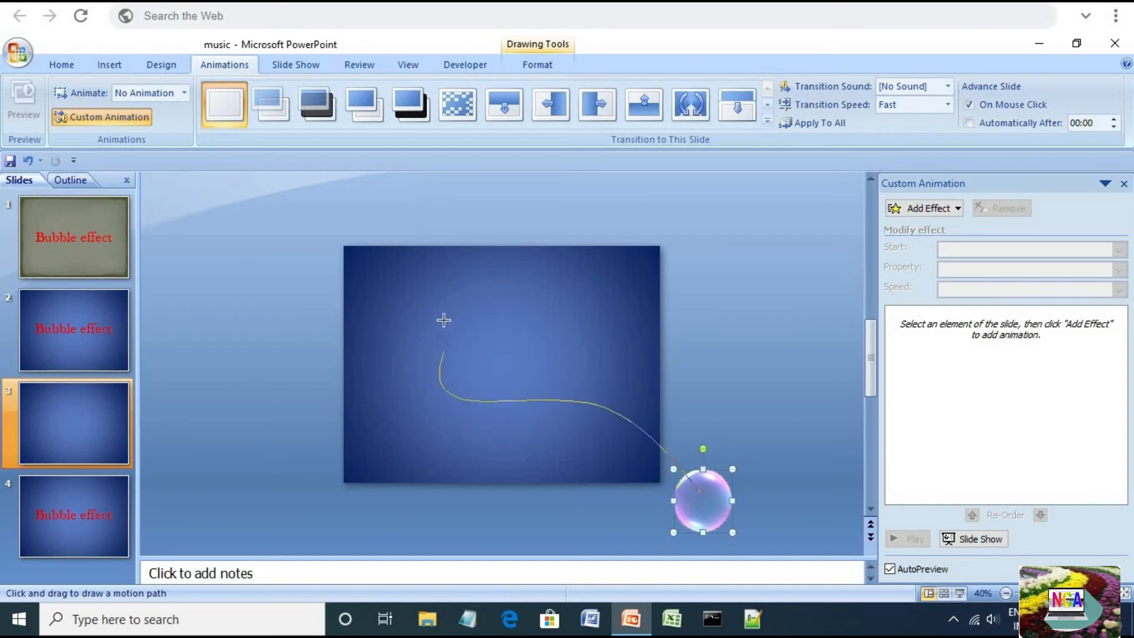
pyautogui.click(441, 294)
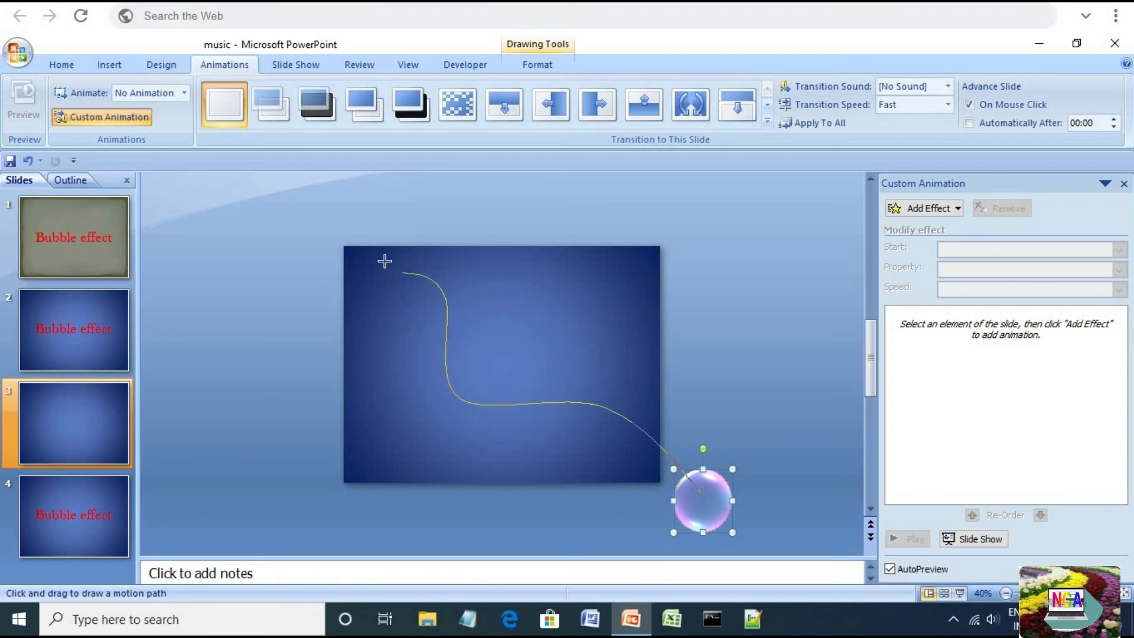
pyautogui.doubleClick(295, 234)
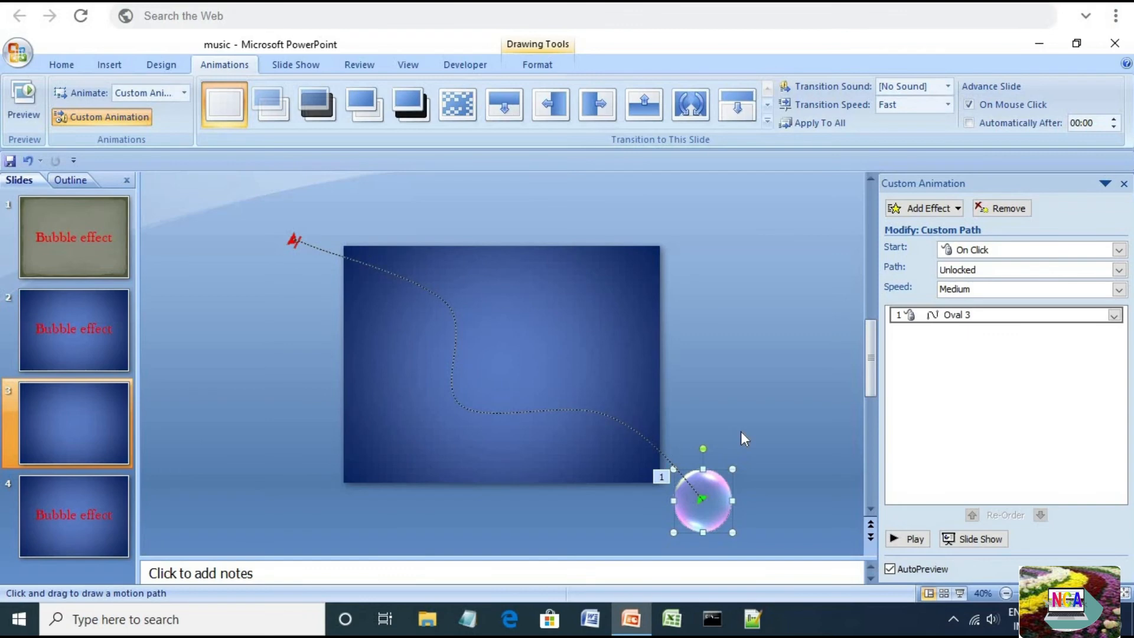
# Open the motion path's effect options and turn off Smooth end
pyautogui.click(1114, 315)
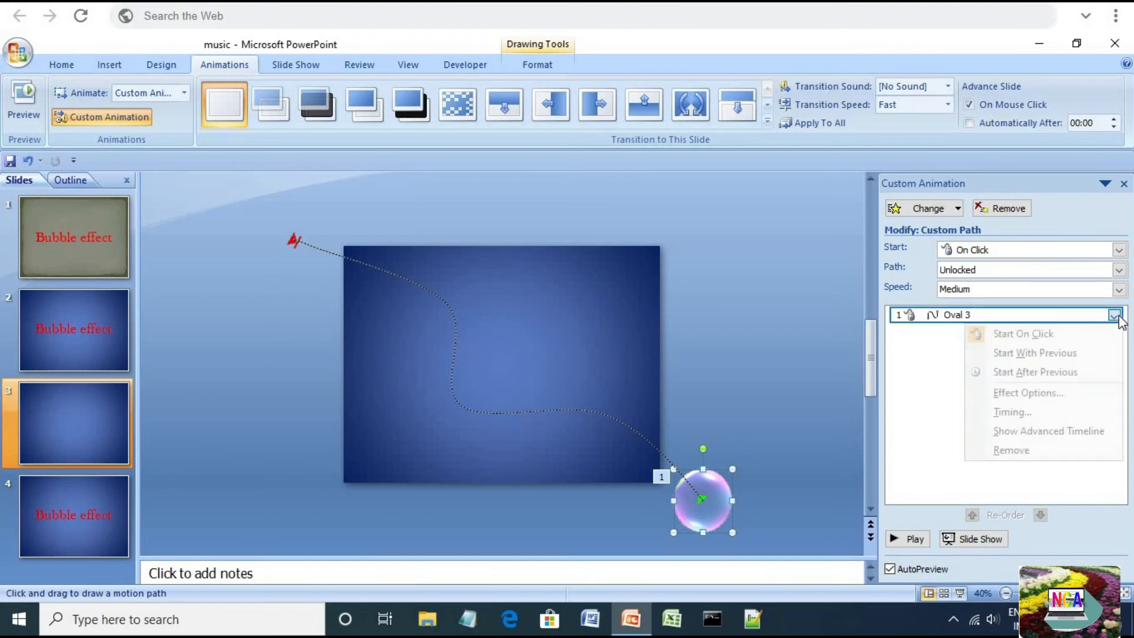
pyautogui.click(1046, 394)
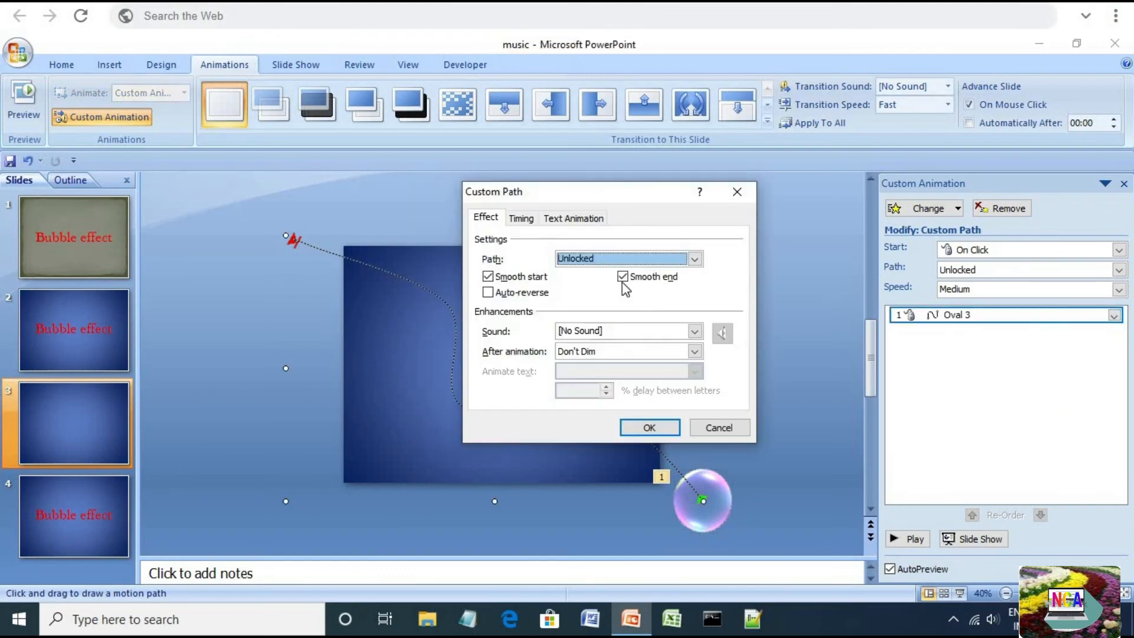
pyautogui.click(623, 277)
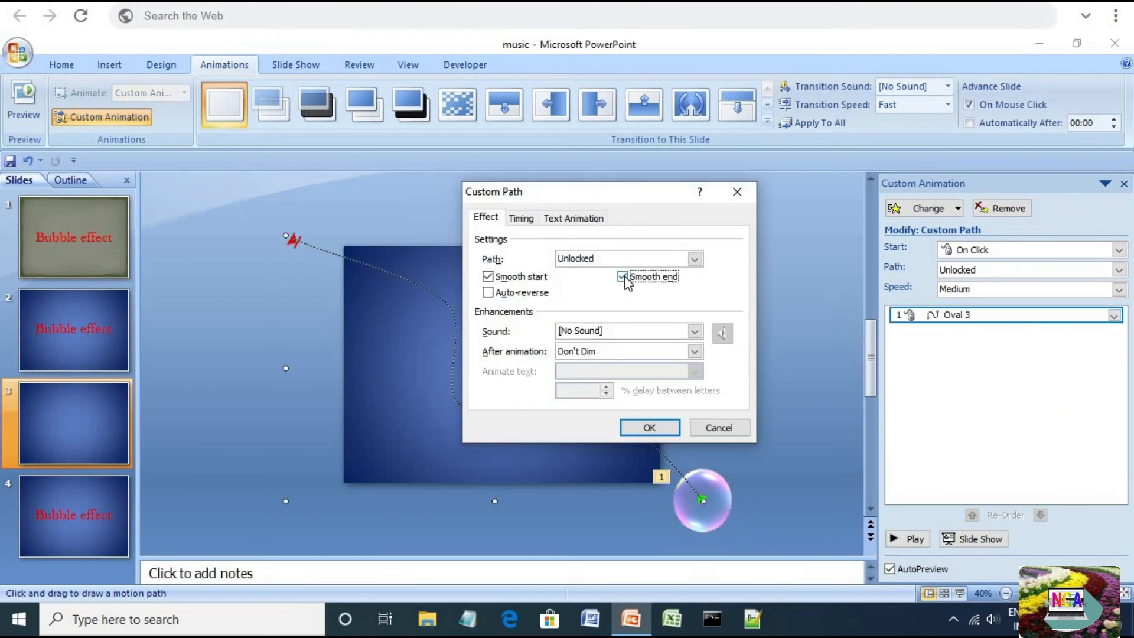
# Set the motion path's speed to 8 seconds in its timing settings
pyautogui.click(521, 217)
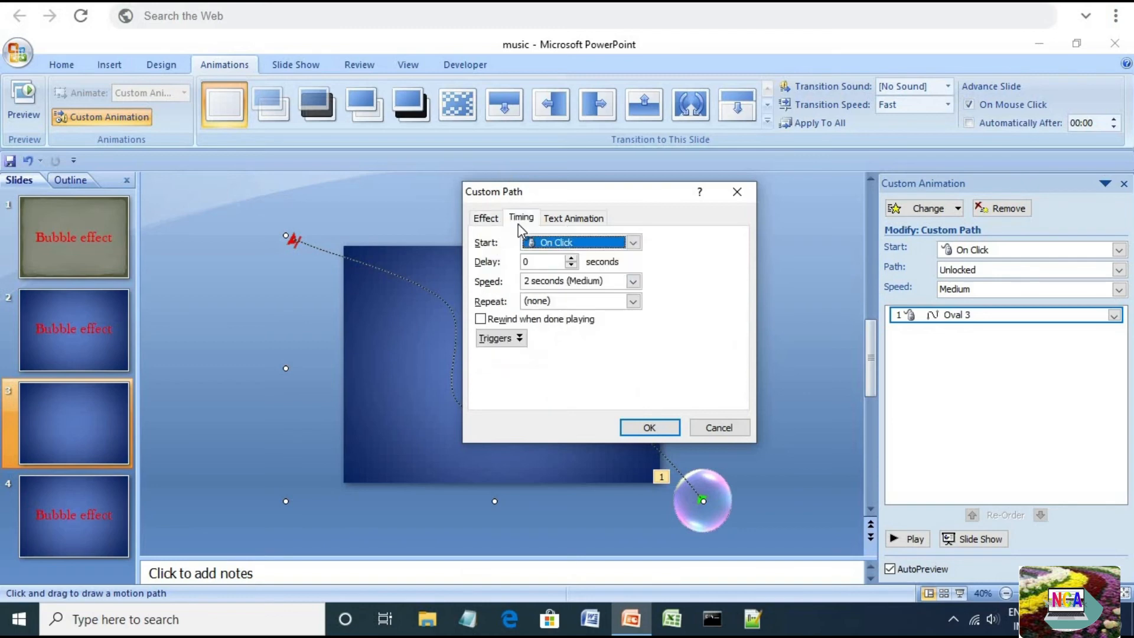
pyautogui.click(607, 281)
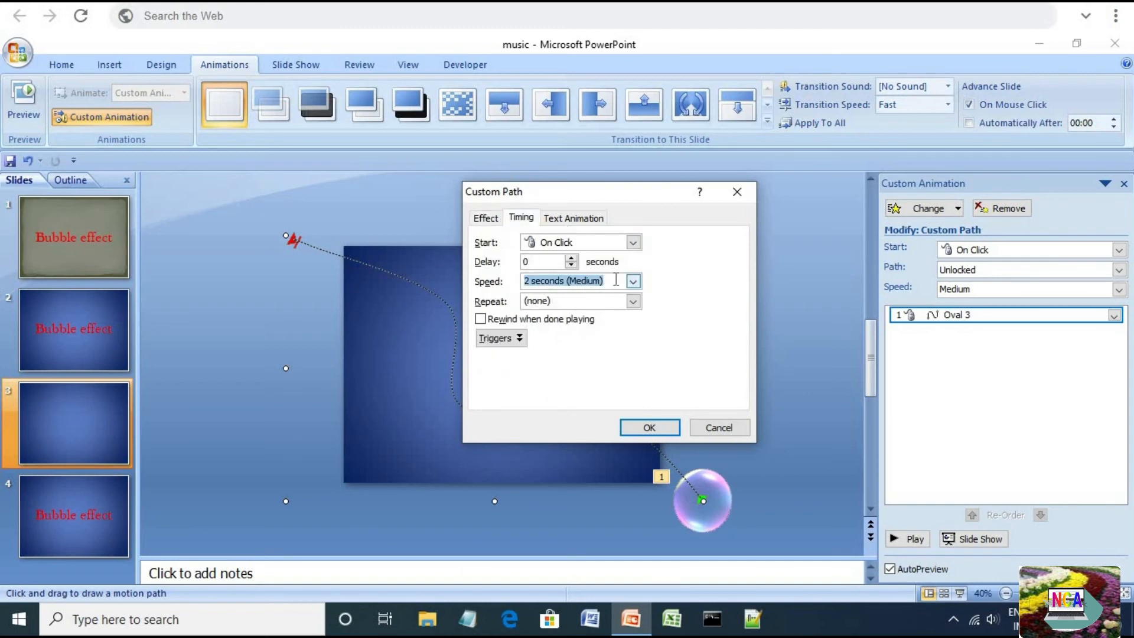
pyautogui.write('8')
pyautogui.click(662, 428)
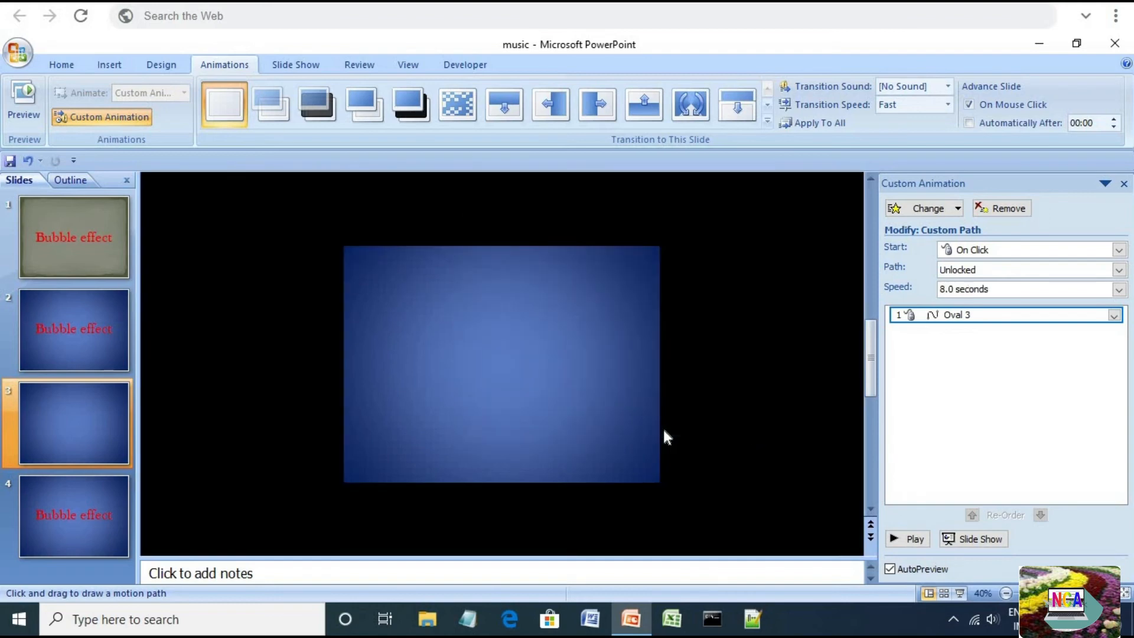
# Add a Grow/Shrink emphasis effect to the bubble
pyautogui.click(930, 210)
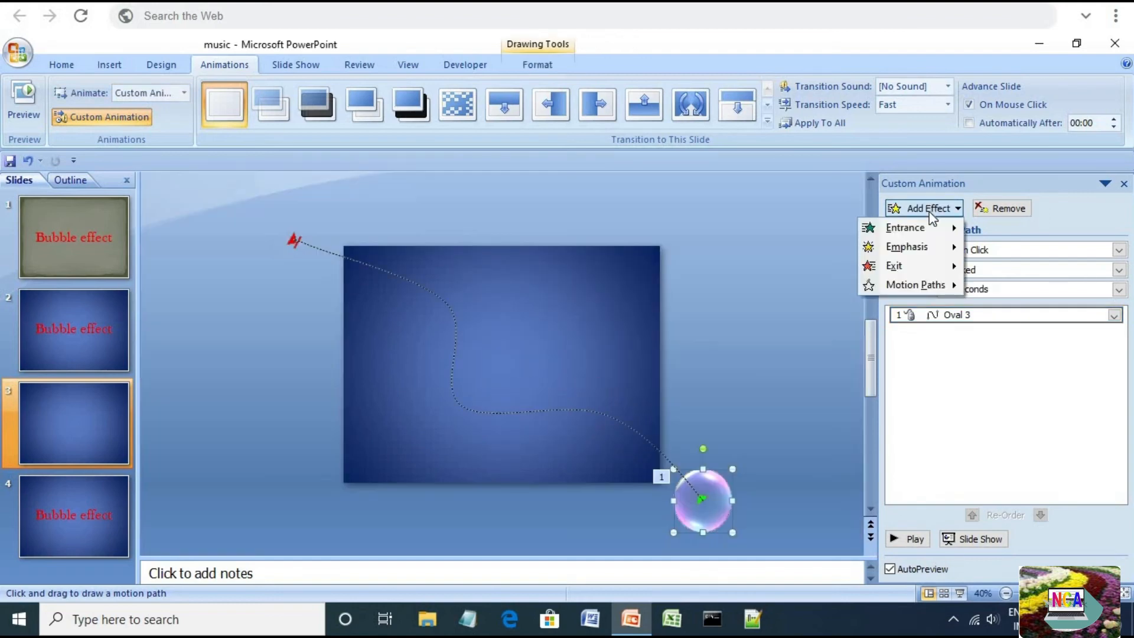
pyautogui.moveTo(926, 247)
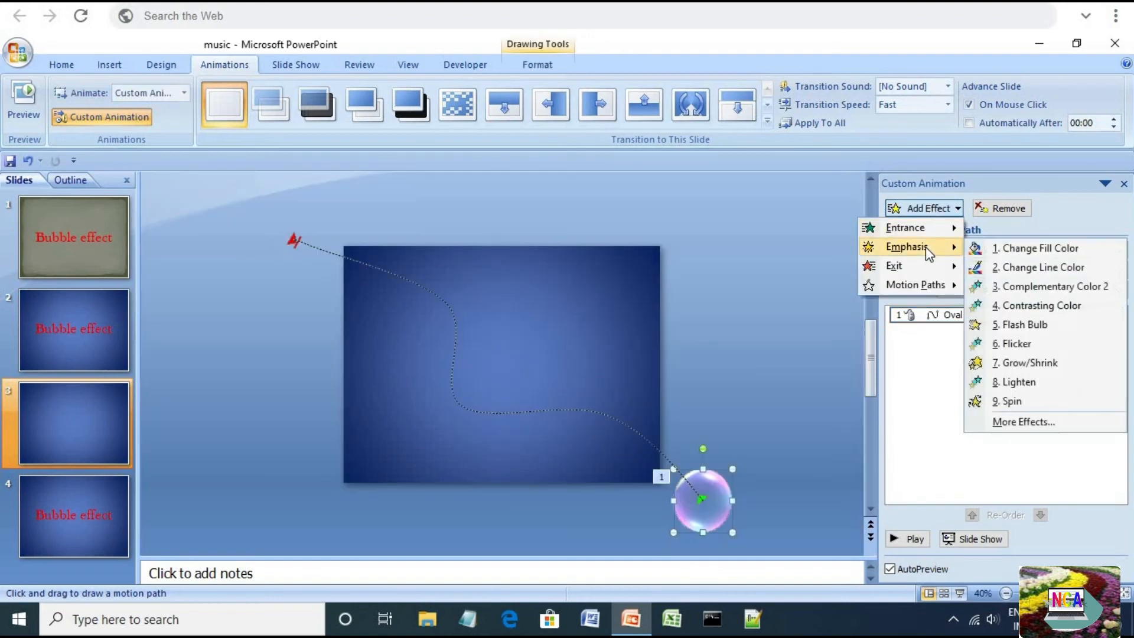
pyautogui.click(1027, 421)
pyautogui.moveTo(564, 134); pyautogui.dragTo(665, 149)
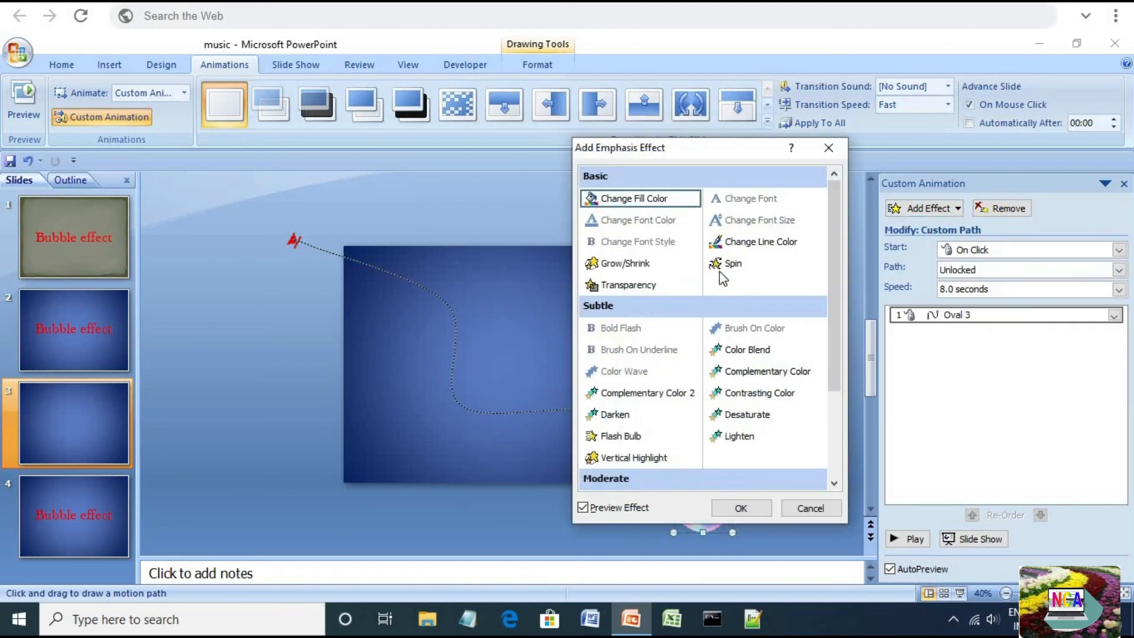
pyautogui.click(628, 267)
pyautogui.click(742, 506)
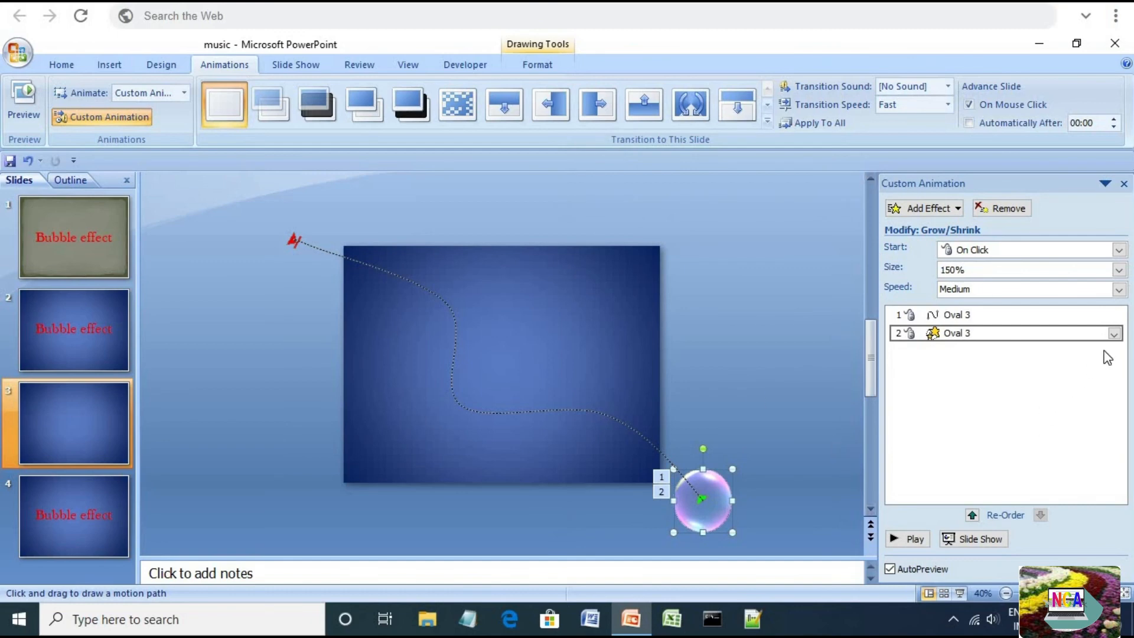
# Set the Grow/Shrink timing to start With Previous, with a 6-second delay and 0.1-second speed
pyautogui.click(1113, 334)
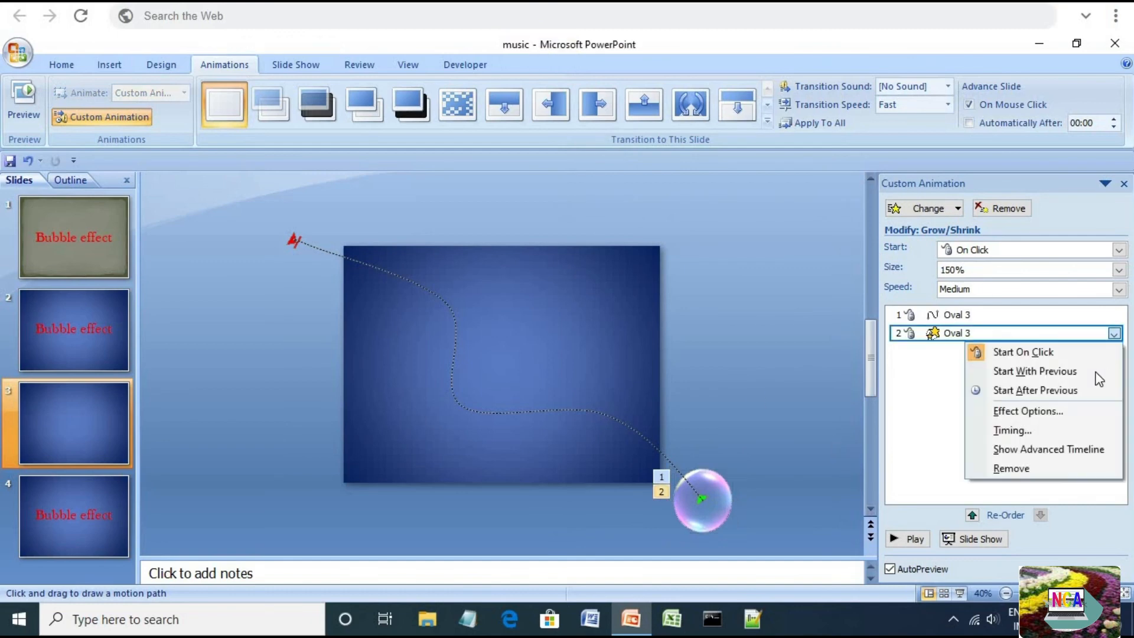
pyautogui.click(1023, 430)
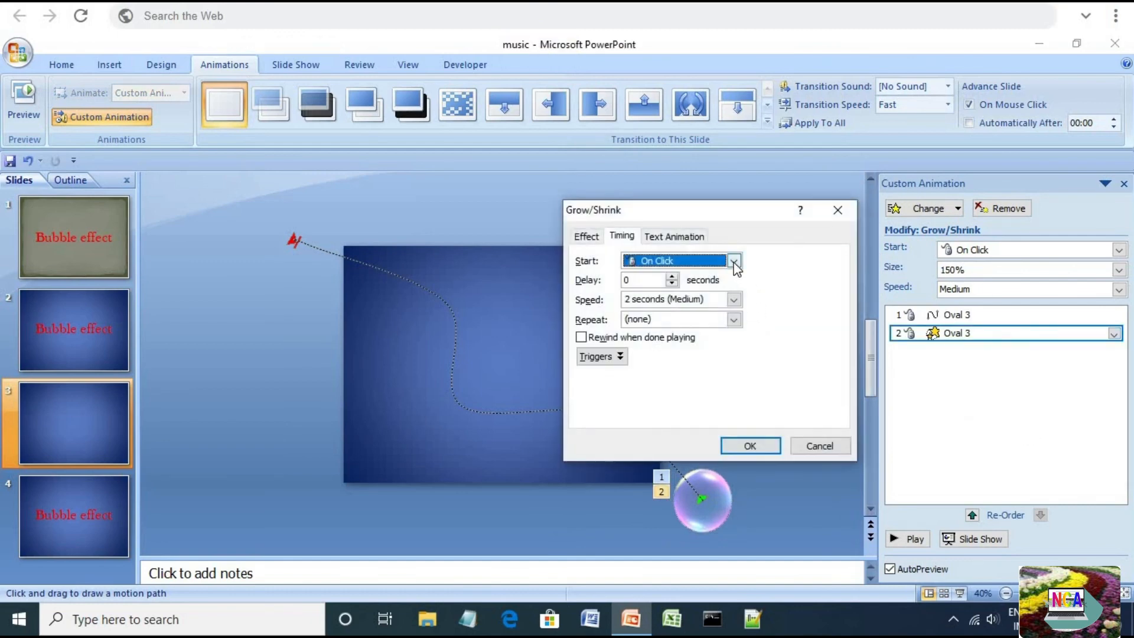
pyautogui.click(734, 262)
pyautogui.click(692, 291)
pyautogui.click(649, 280)
pyautogui.moveTo(592, 272); pyautogui.dragTo(589, 272)
pyautogui.write('6')
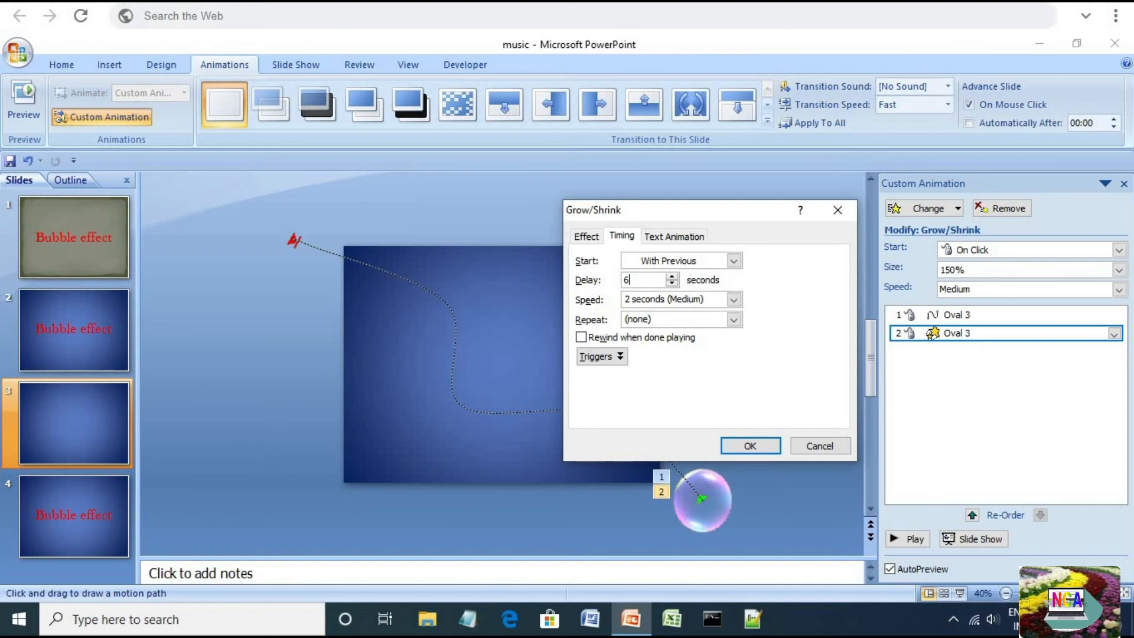
pyautogui.click(703, 299)
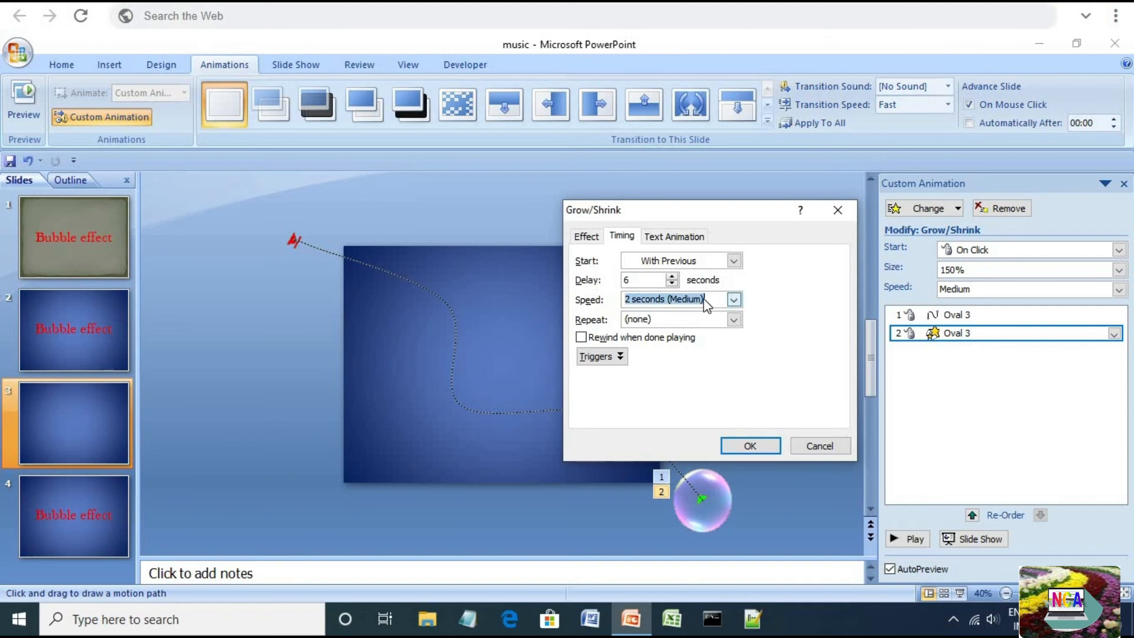
pyautogui.write('0.1')
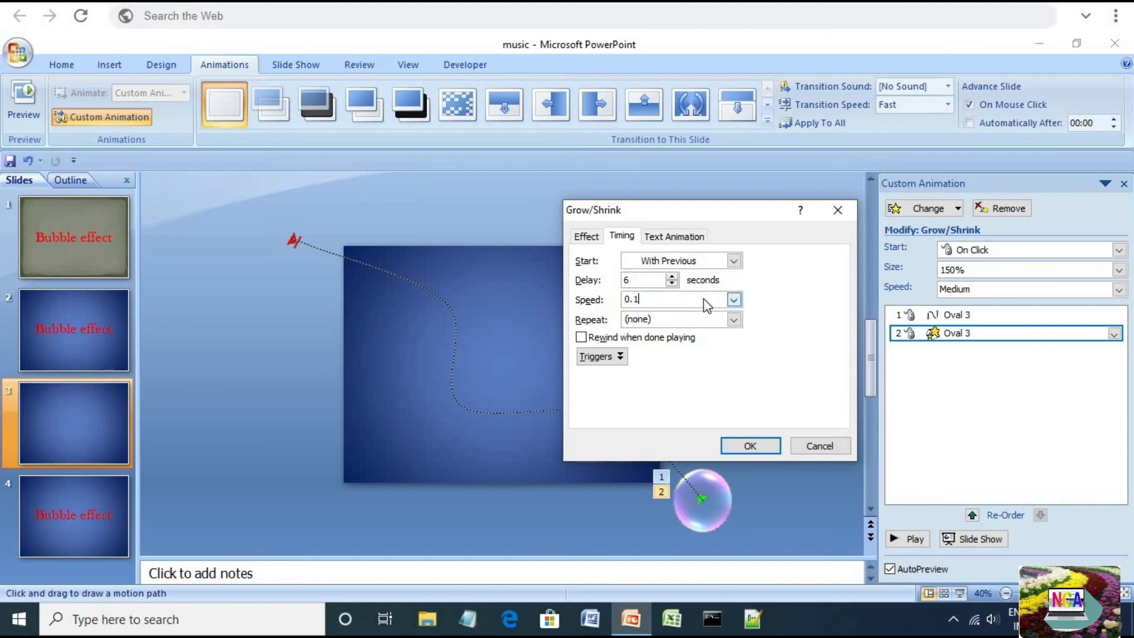
pyautogui.click(761, 446)
# Add a Fade exit effect to the bubble
pyautogui.click(956, 210)
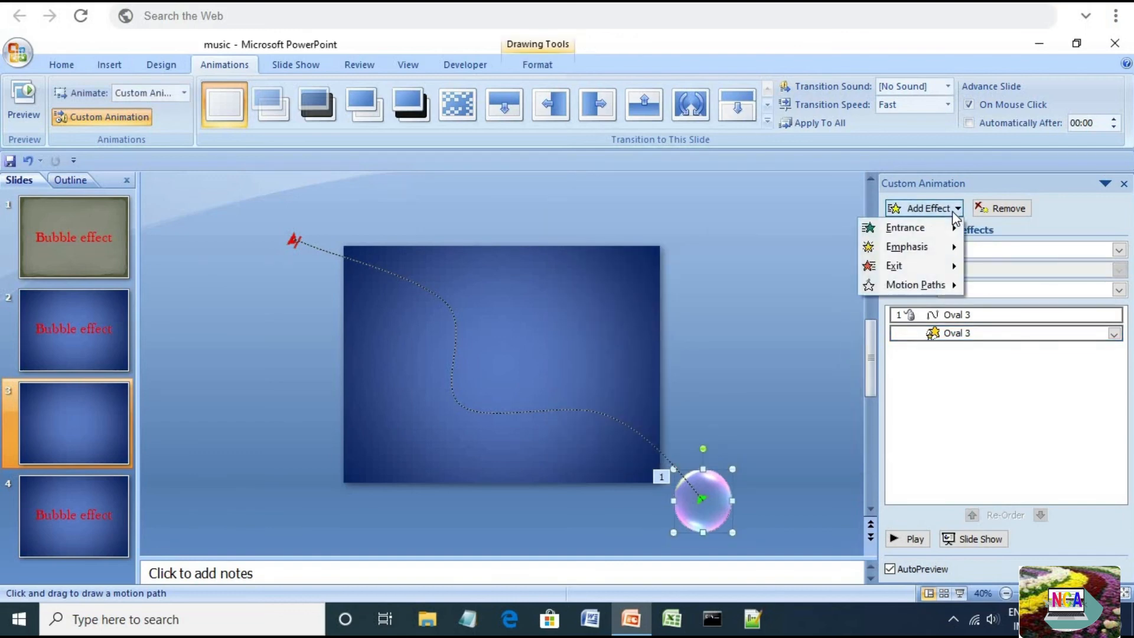
pyautogui.moveTo(939, 266)
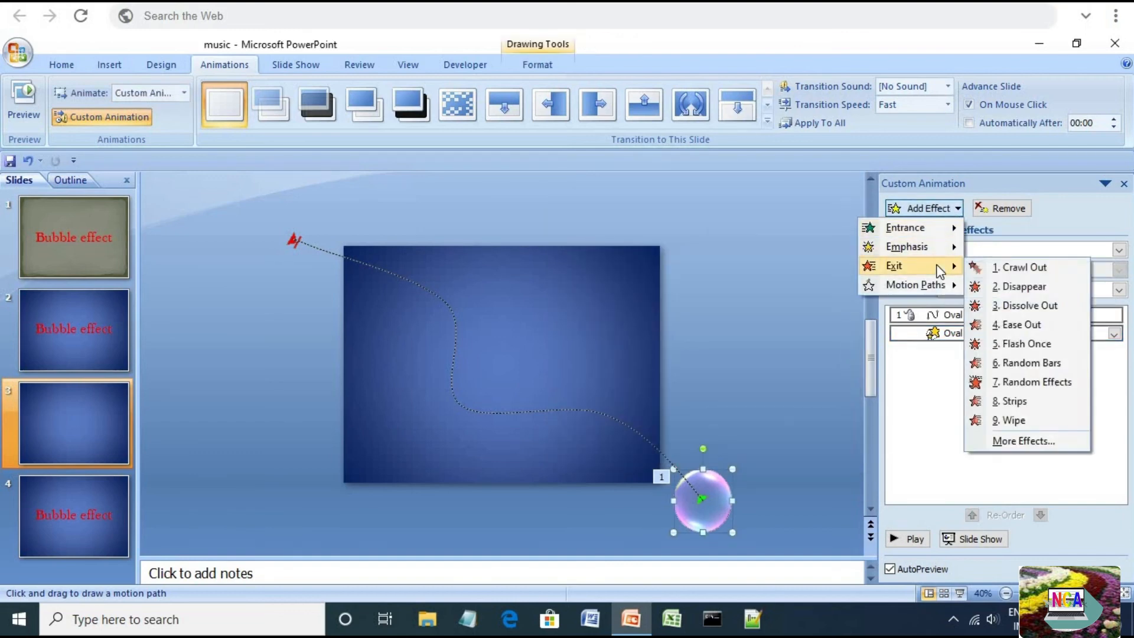
pyautogui.click(1011, 441)
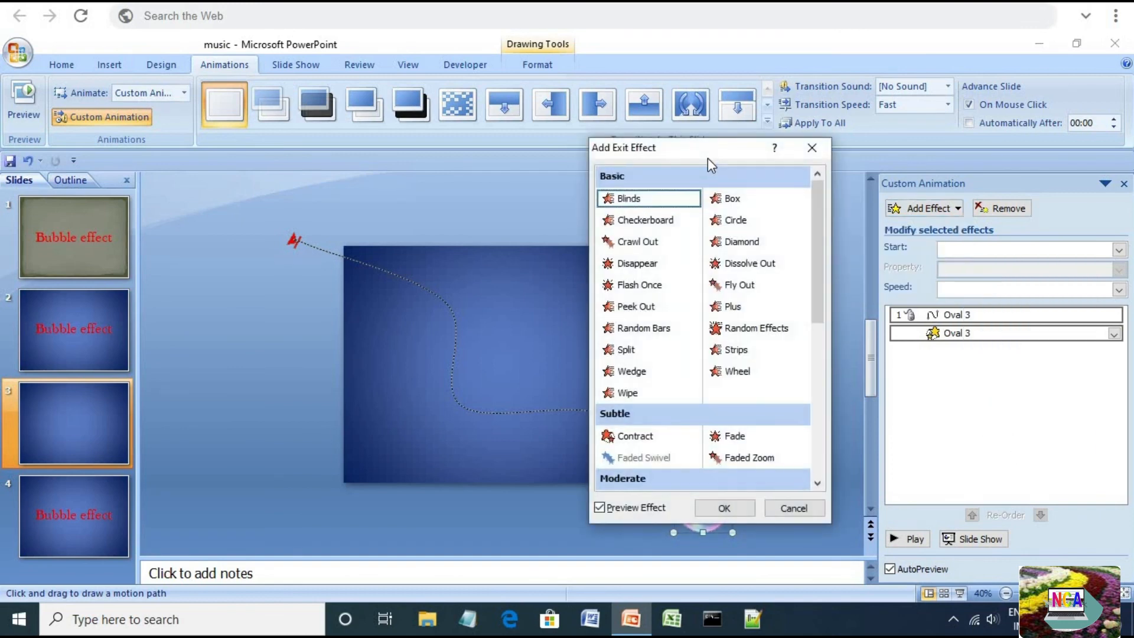
pyautogui.scroll(-2, 728, 319)
pyautogui.click(735, 349)
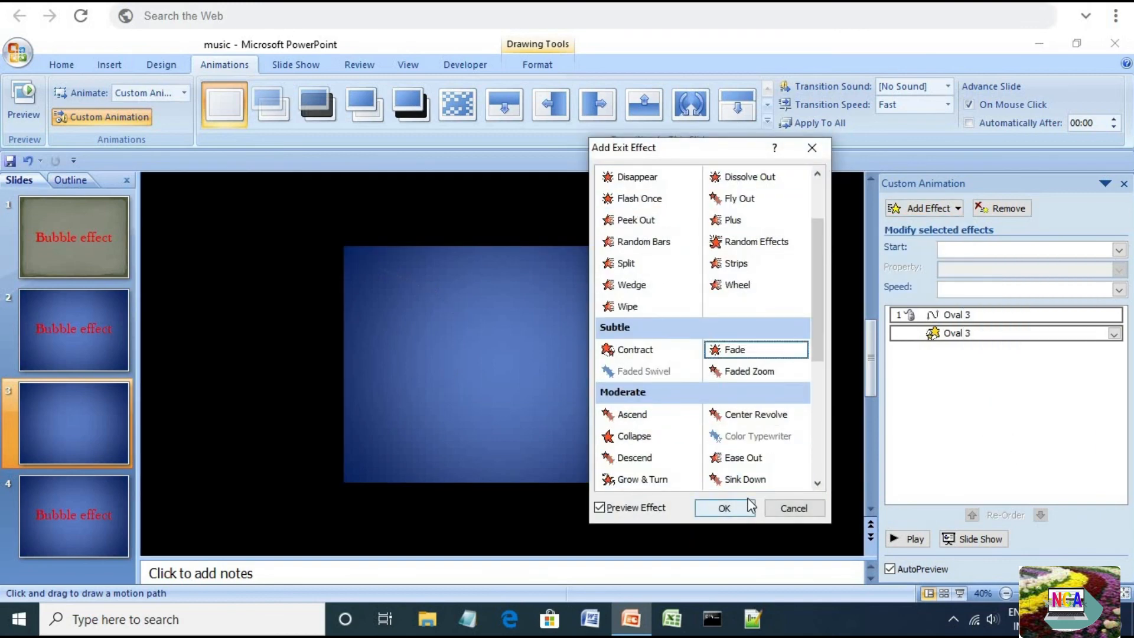
pyautogui.click(724, 508)
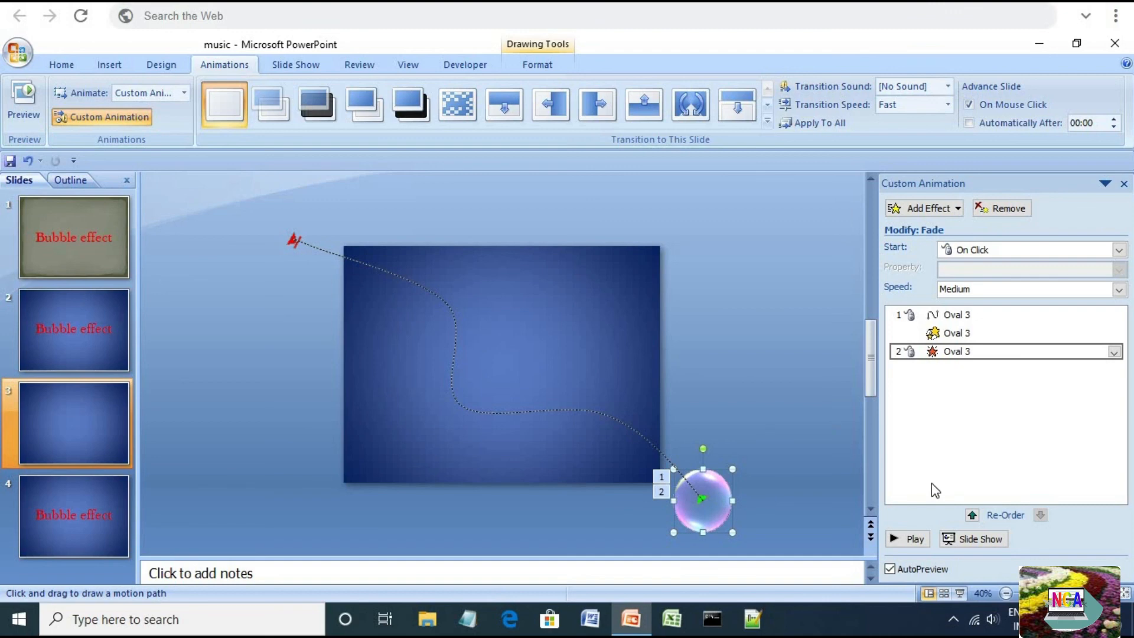
# Set the Fade exit timing to start With Previous with a 6-second delay and a shortened speed
pyautogui.click(1113, 352)
pyautogui.click(1043, 447)
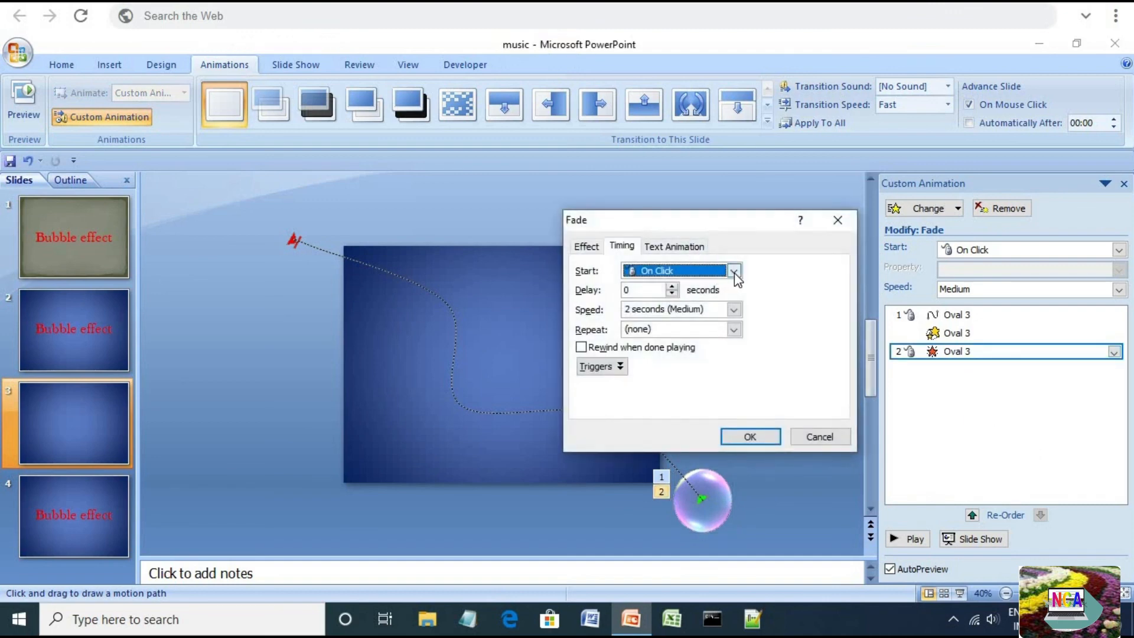
pyautogui.click(734, 271)
pyautogui.click(695, 306)
pyautogui.press('Tab')
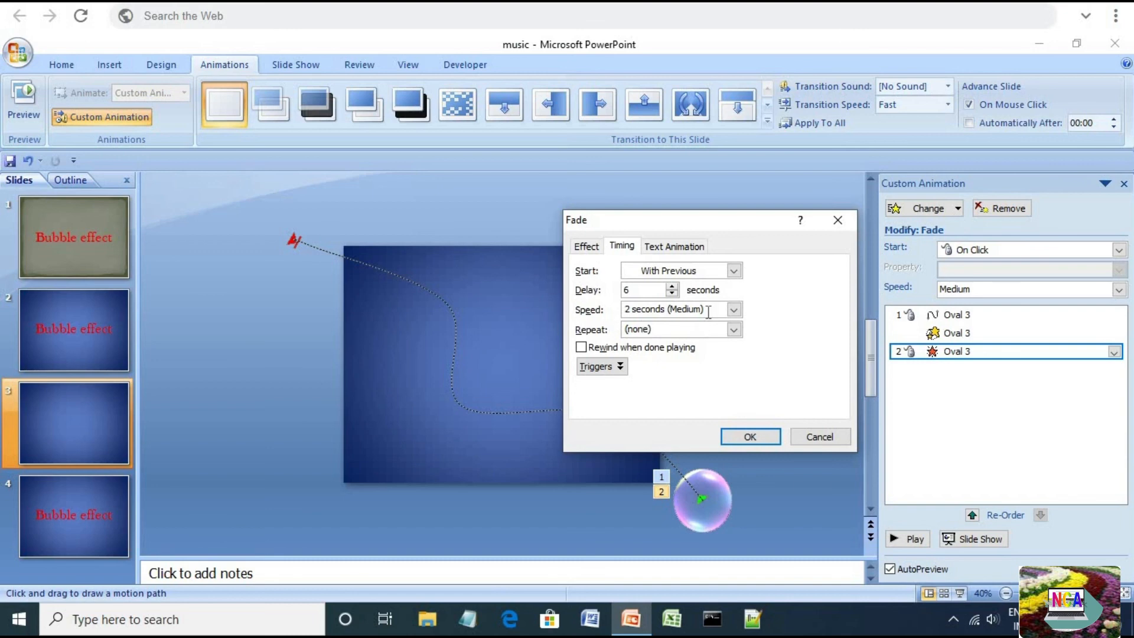
pyautogui.press('Tab')
pyautogui.write('0')
pyautogui.click(750, 436)
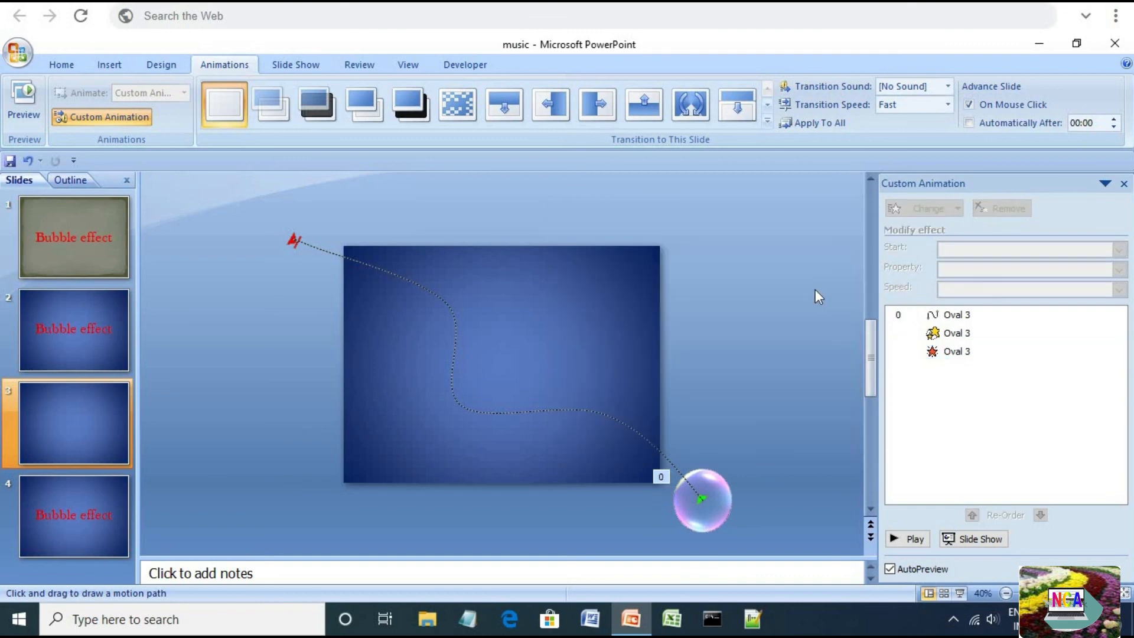
# Run the slide show from the current slide to preview the bubble animation
pyautogui.click(994, 537)
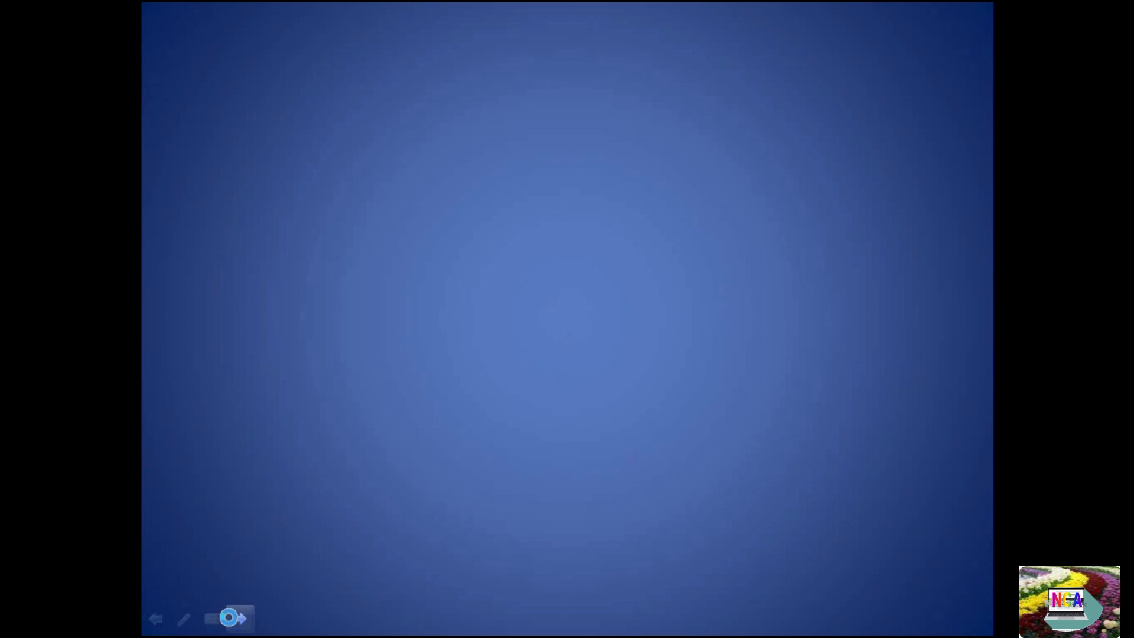
pyautogui.click(238, 618)
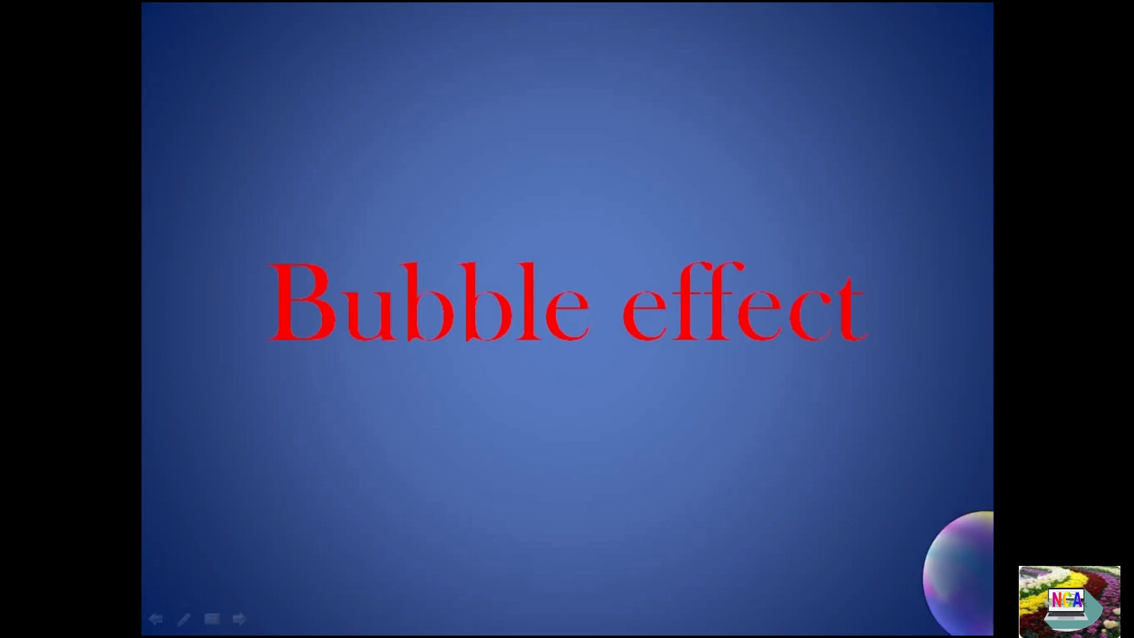